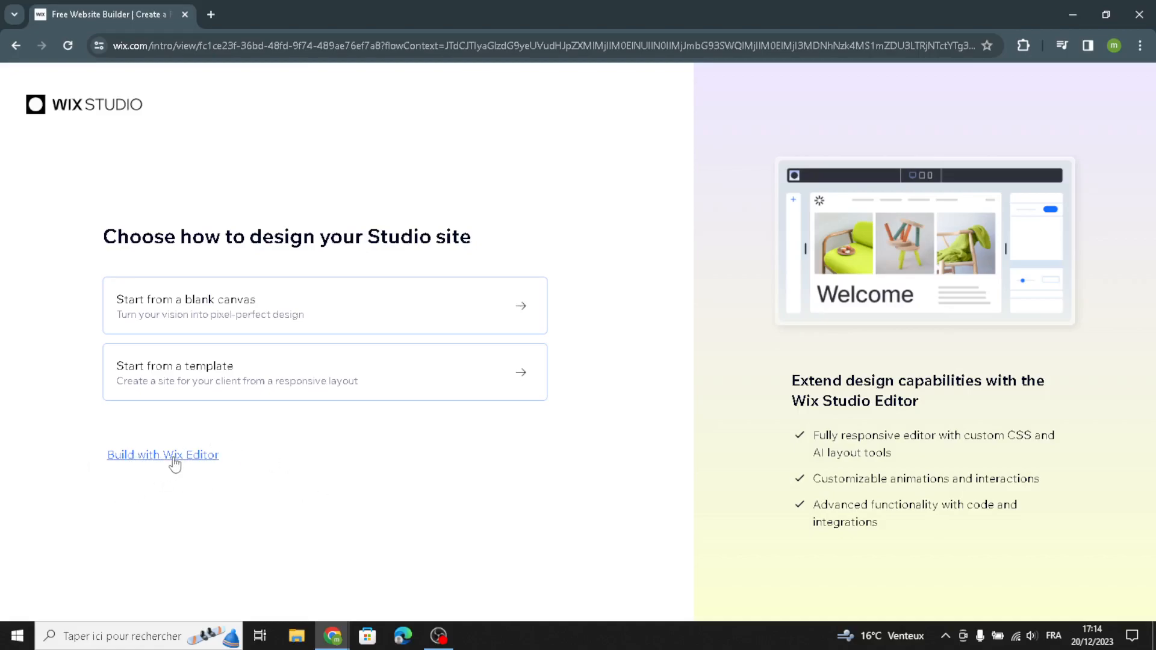
# - Start a site with Wix Editor without AI and search "furniture and furnishings" to set its type to Furniture Store
pyautogui.click(215, 455)
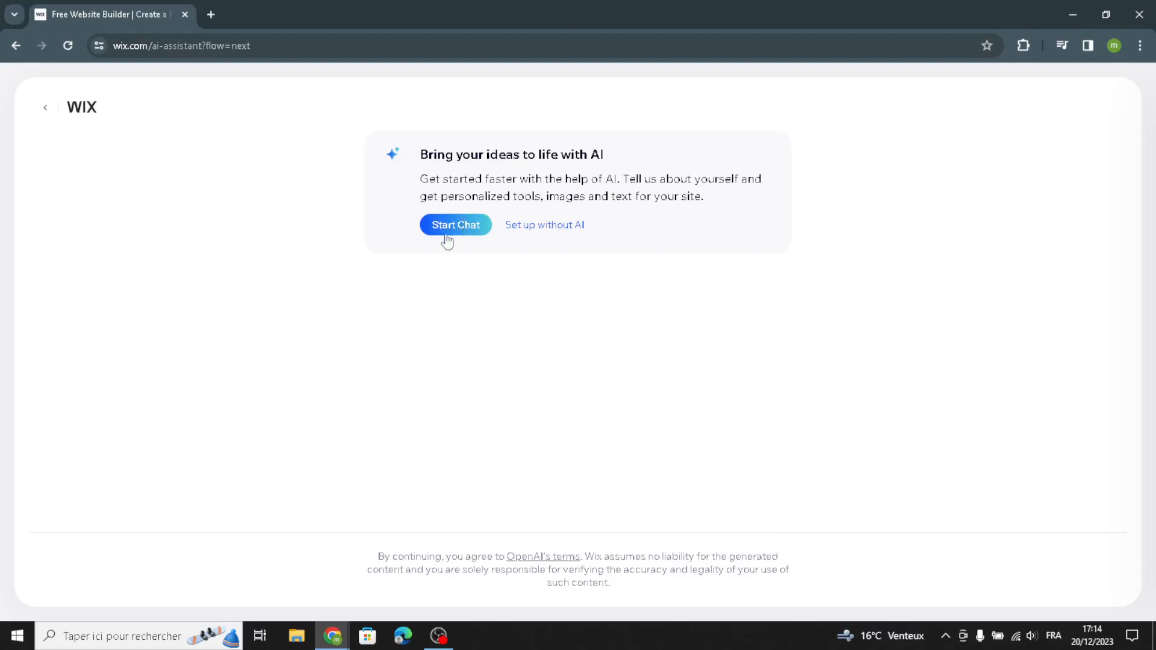
pyautogui.click(538, 228)
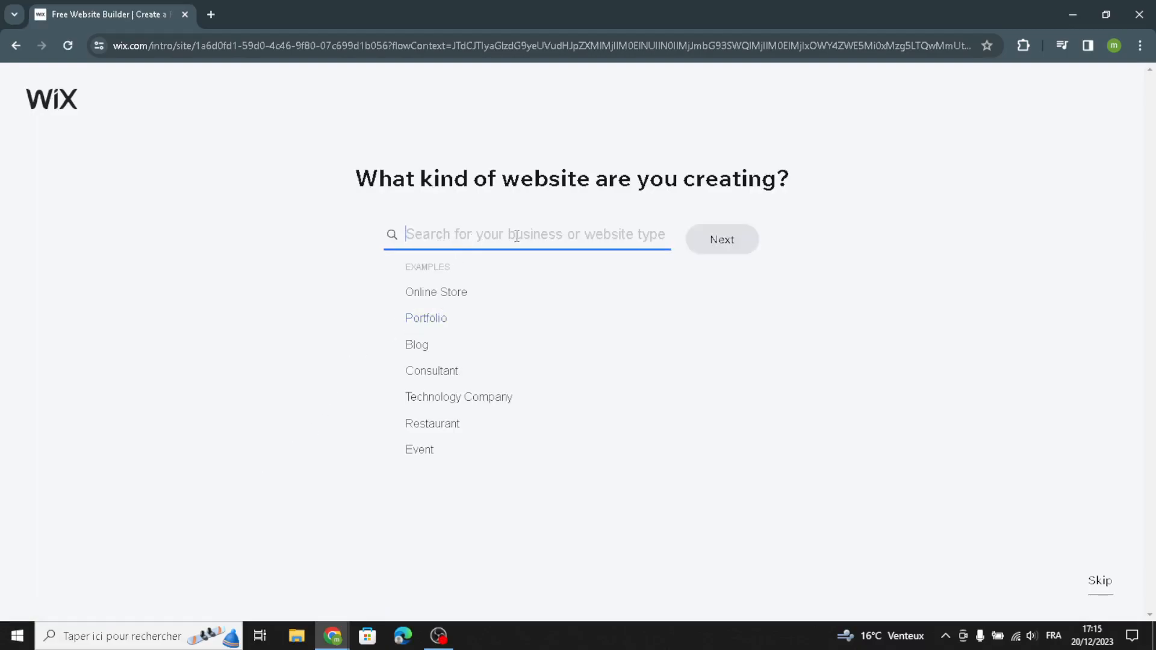
pyautogui.write('fu')
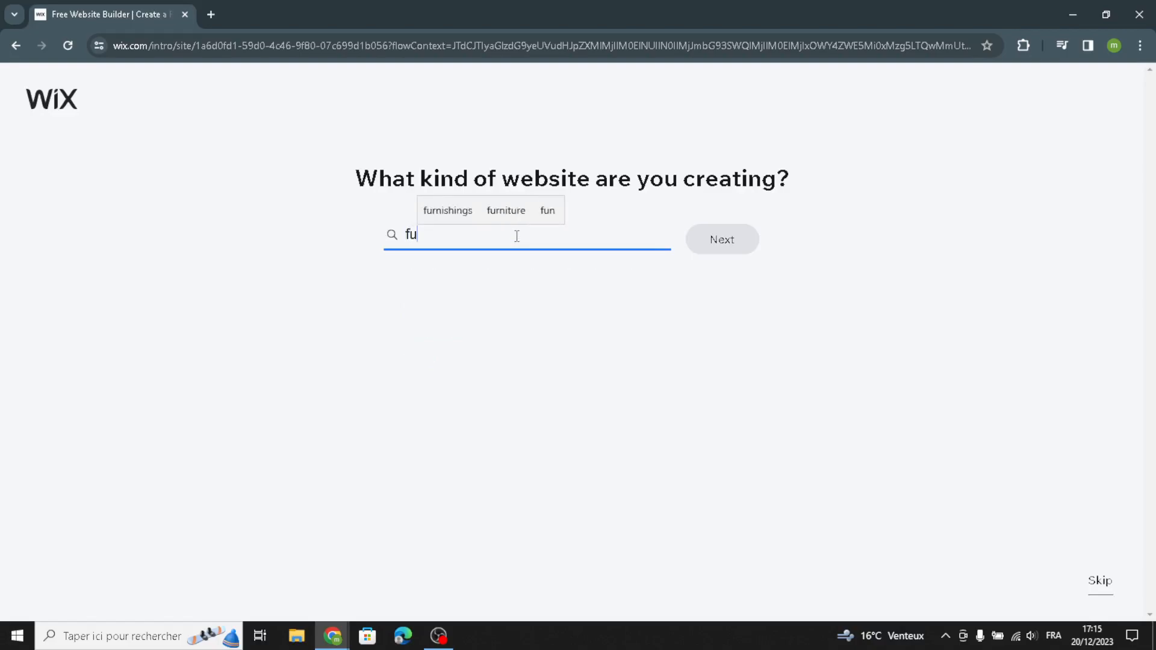
pyautogui.write('rniture')
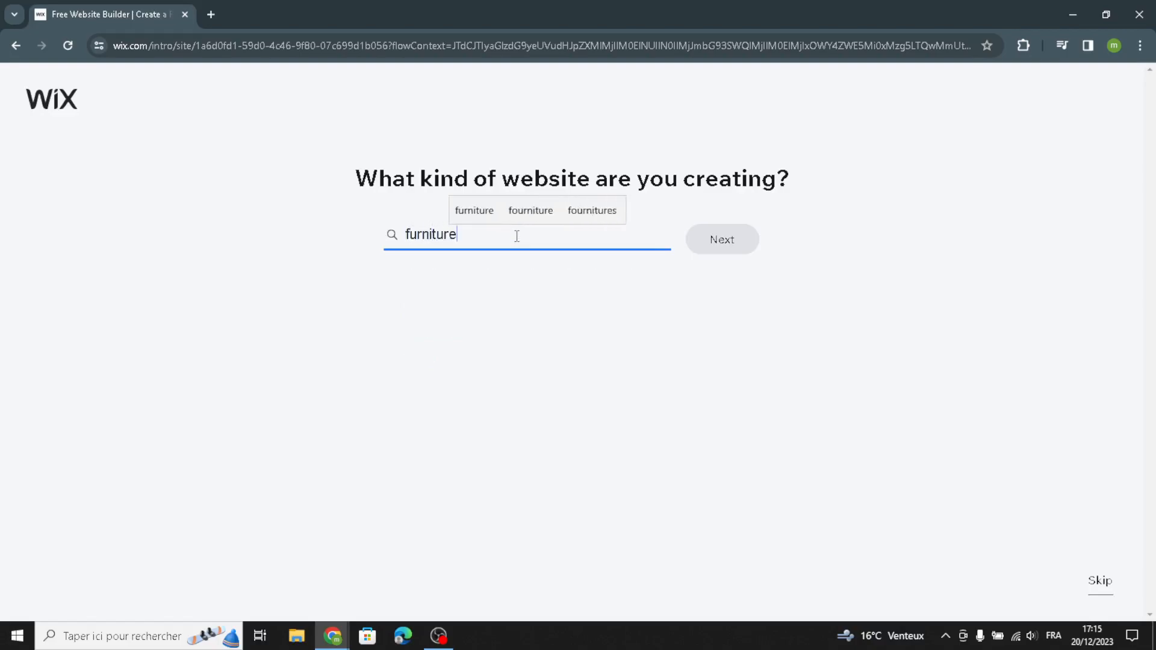
pyautogui.write(' and fu')
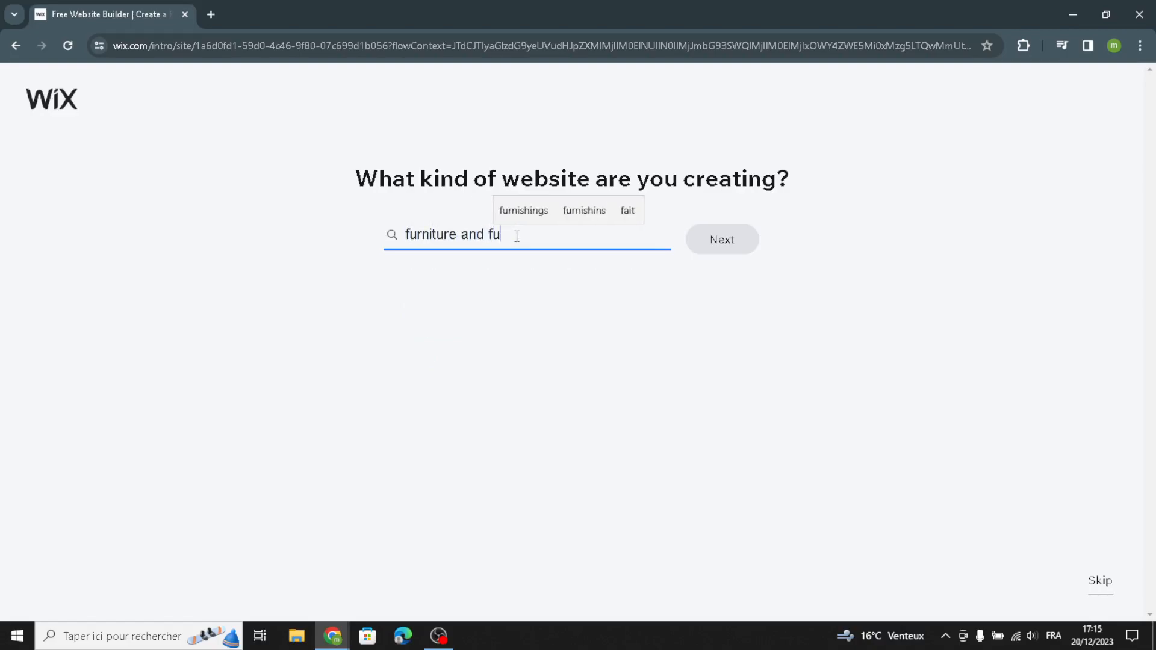
pyautogui.write('rnishings')
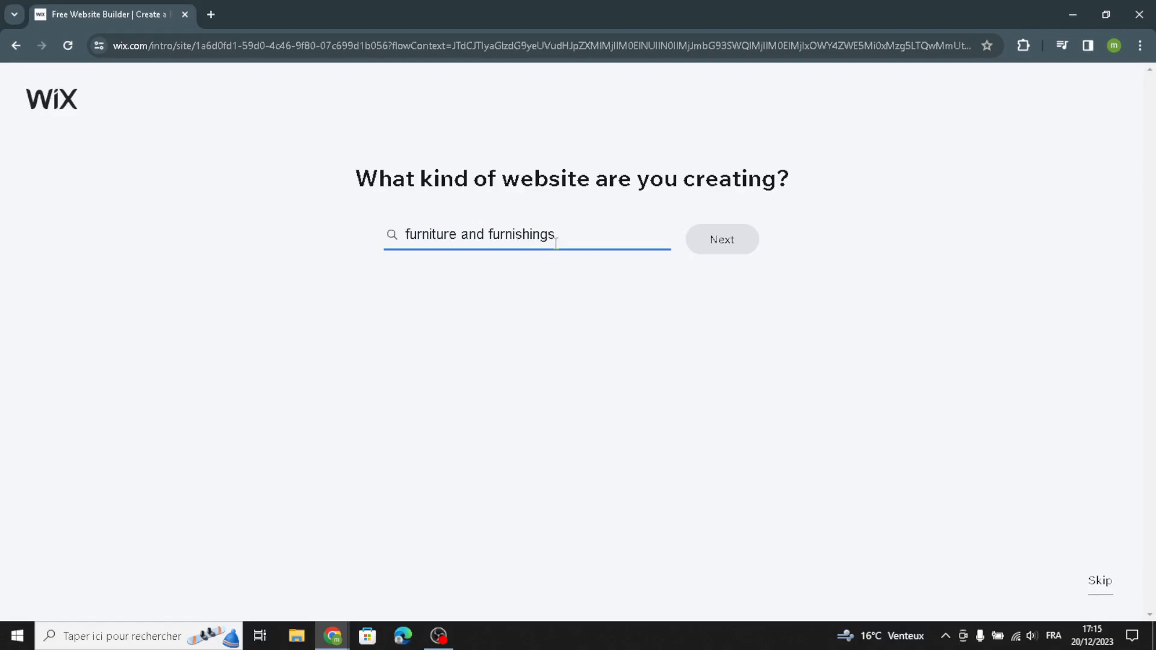
pyautogui.click(556, 242)
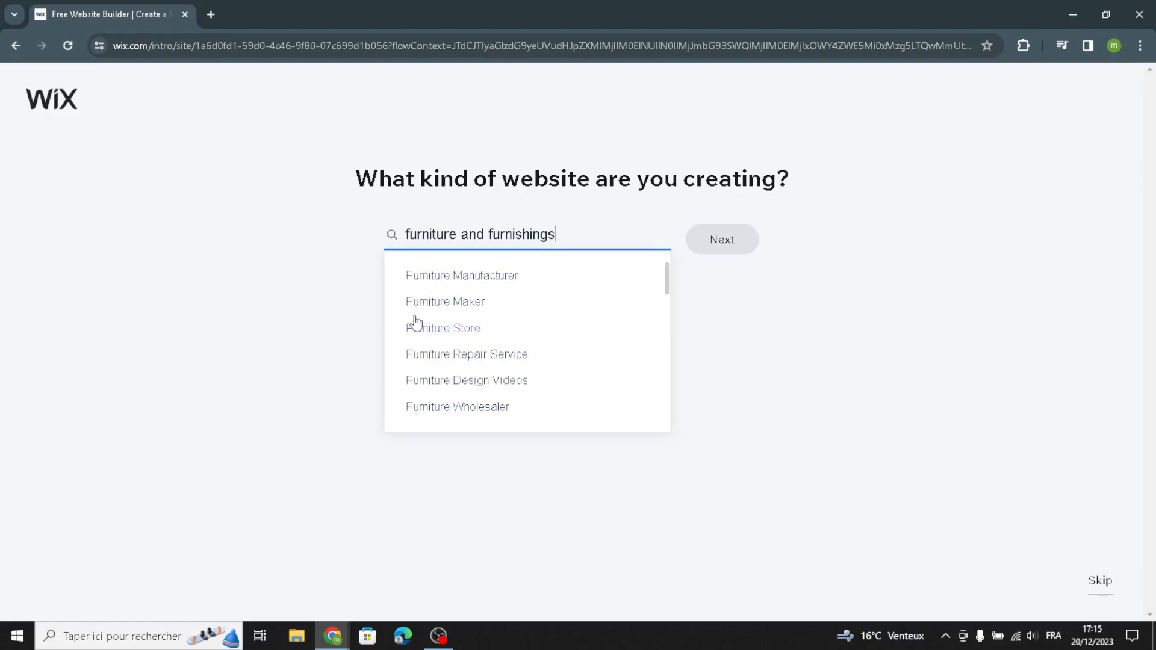
pyautogui.click(440, 327)
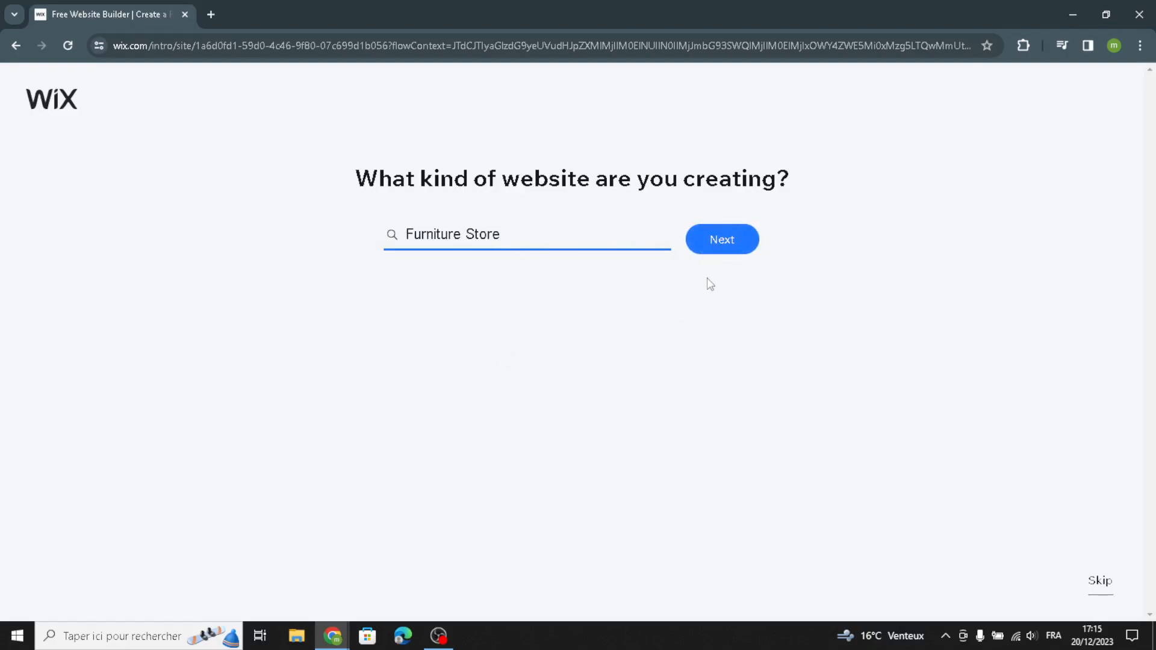
pyautogui.click(717, 241)
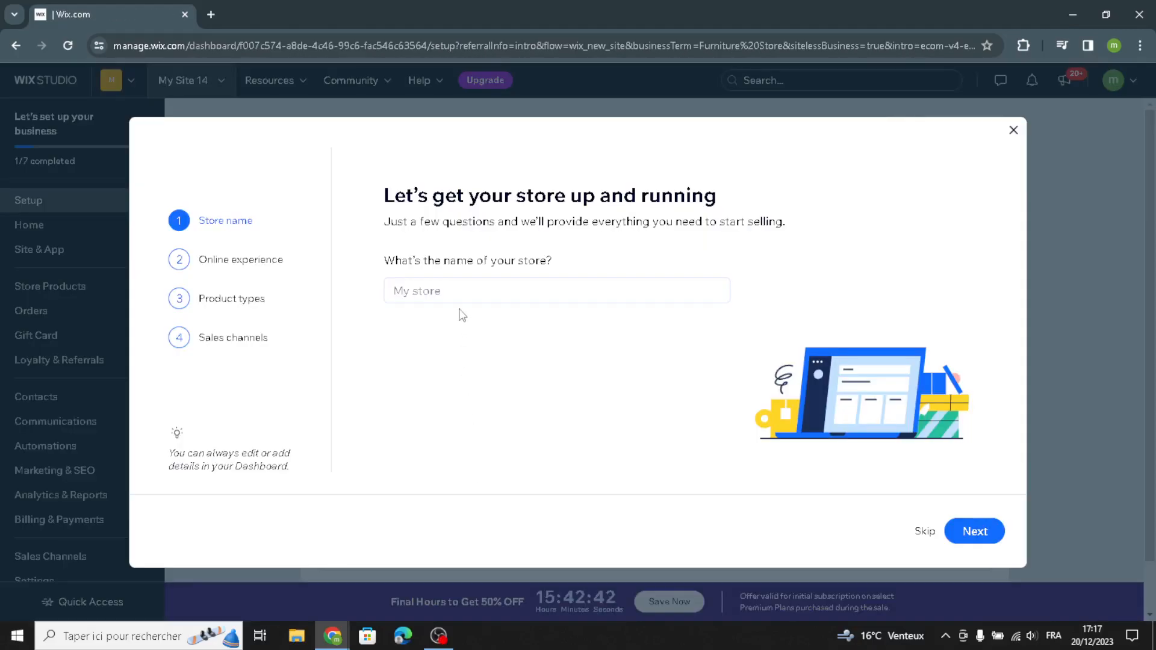
# - Name the store FurniFlare and continue past the question about already having an online store
pyautogui.click(464, 291)
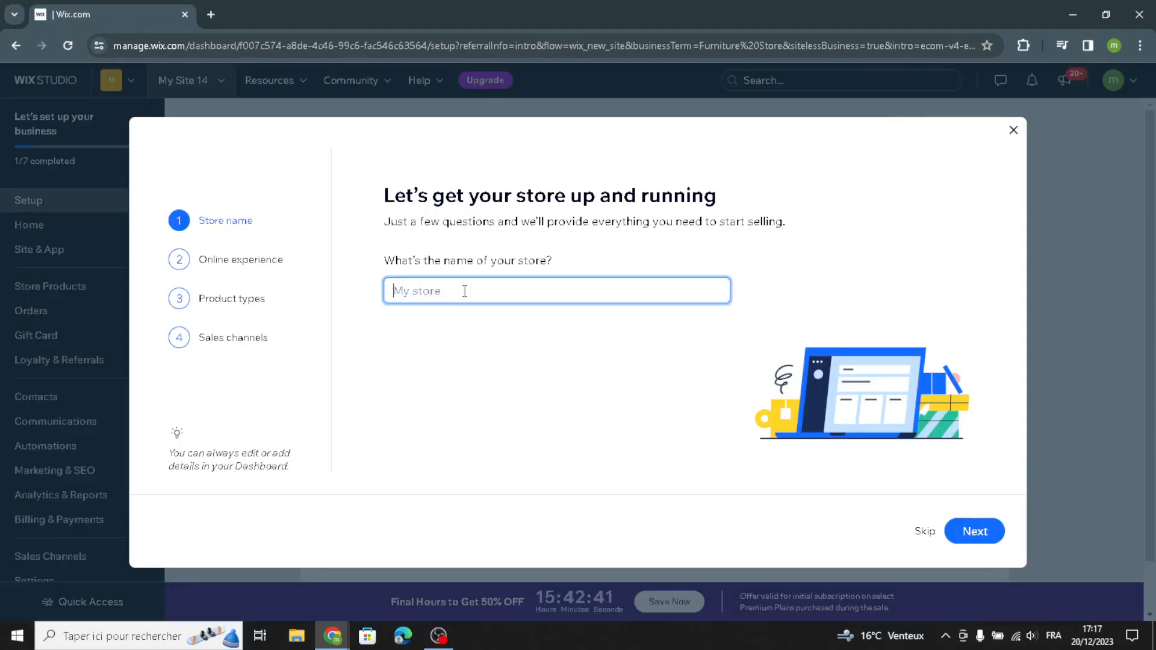
pyautogui.write('FurniFlora')
pyautogui.click(966, 531)
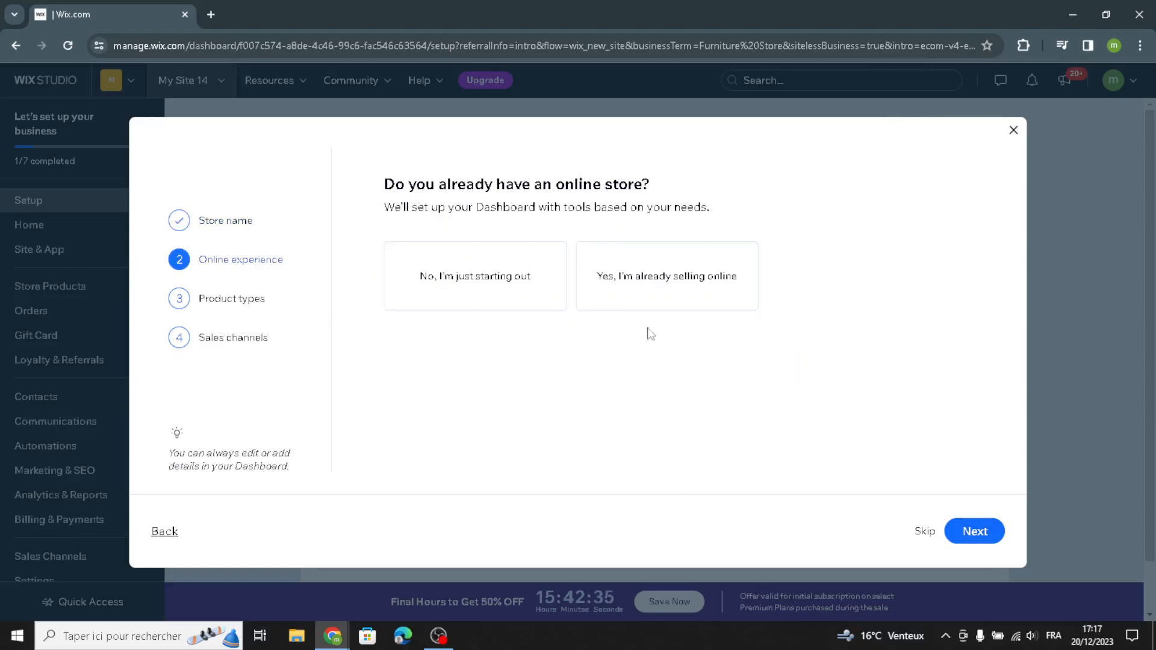
pyautogui.click(971, 530)
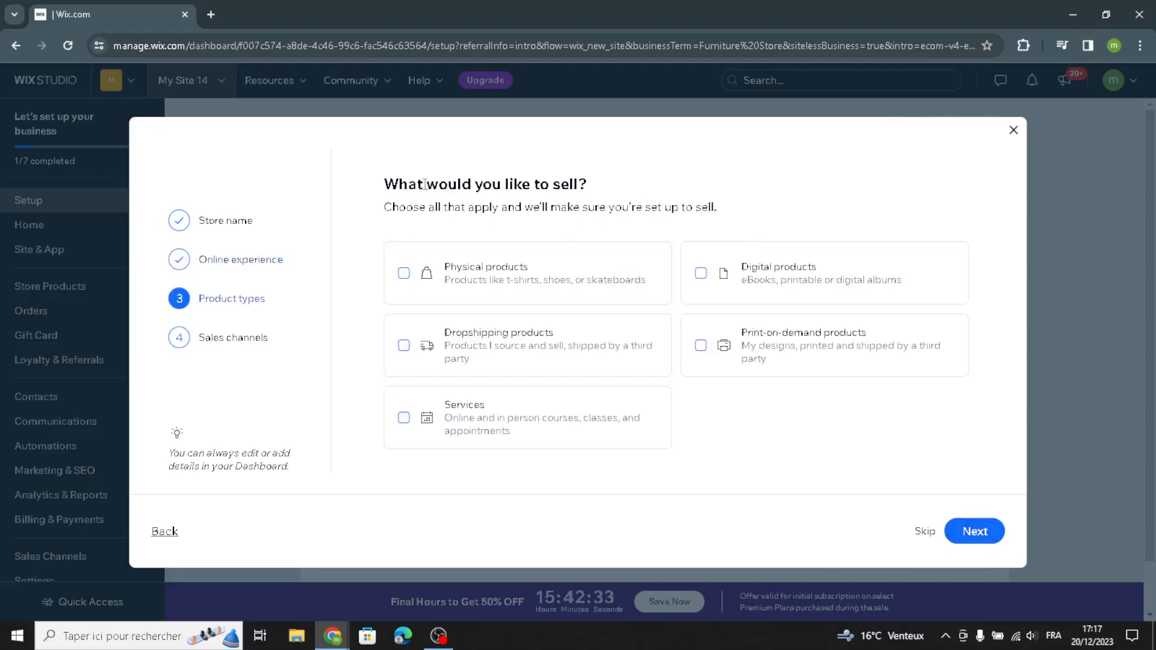
# - Choose physical products to sell, add marketplaces & social media and the mobile app as sales channels, and continue to the dashboard
pyautogui.click(472, 276)
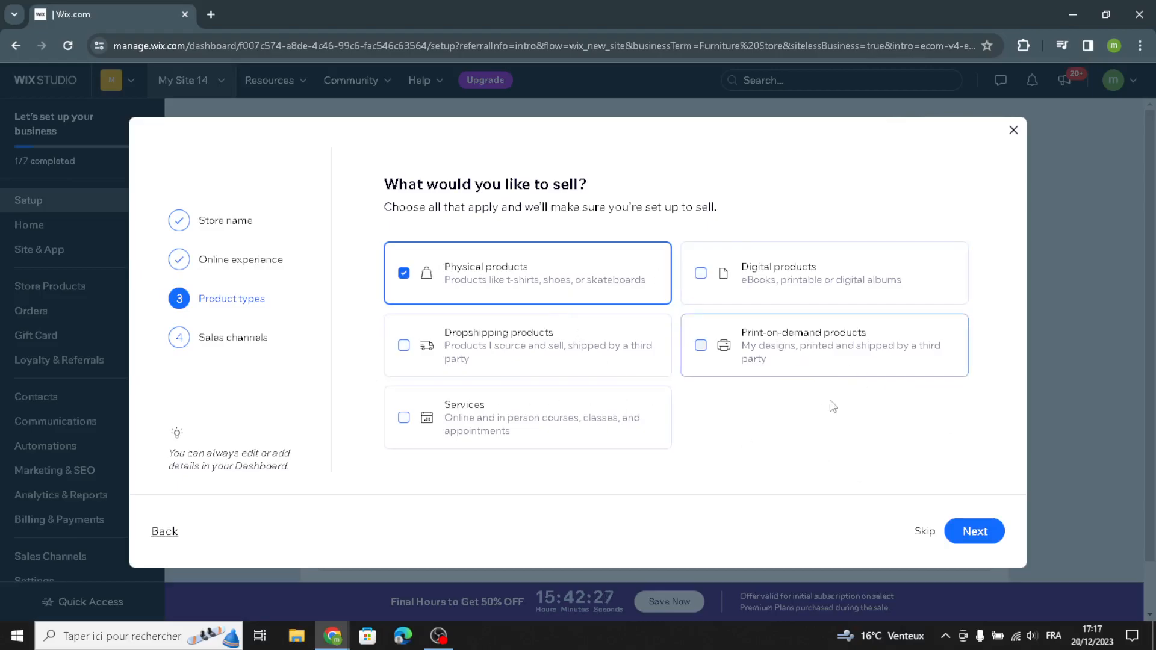
pyautogui.click(960, 525)
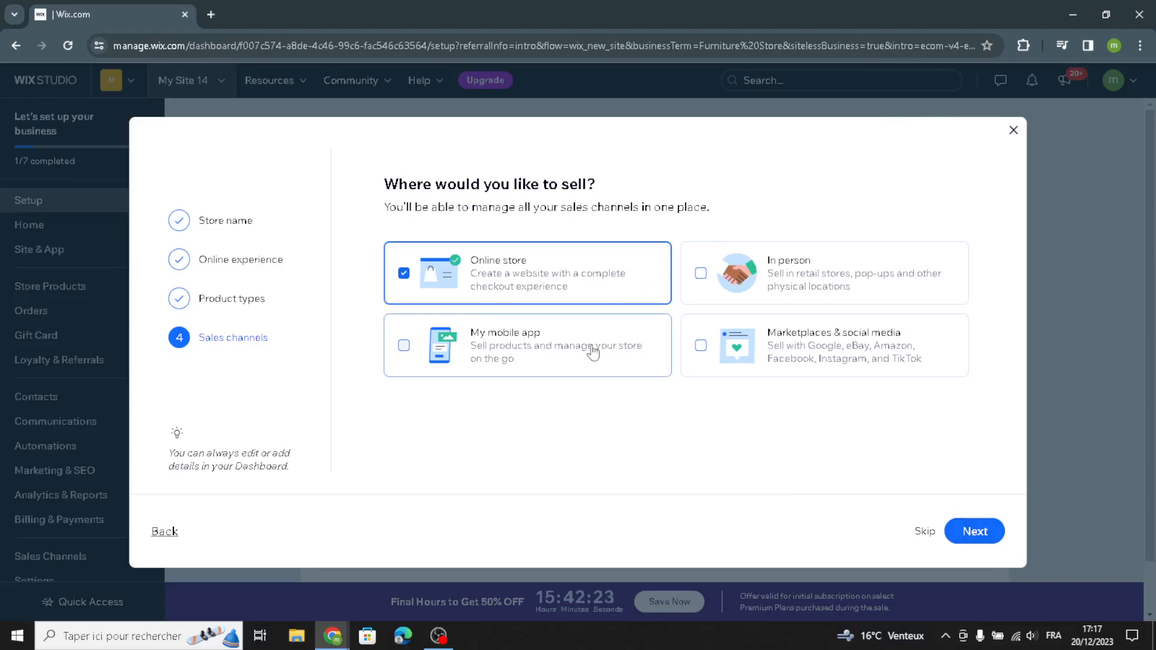
pyautogui.click(701, 345)
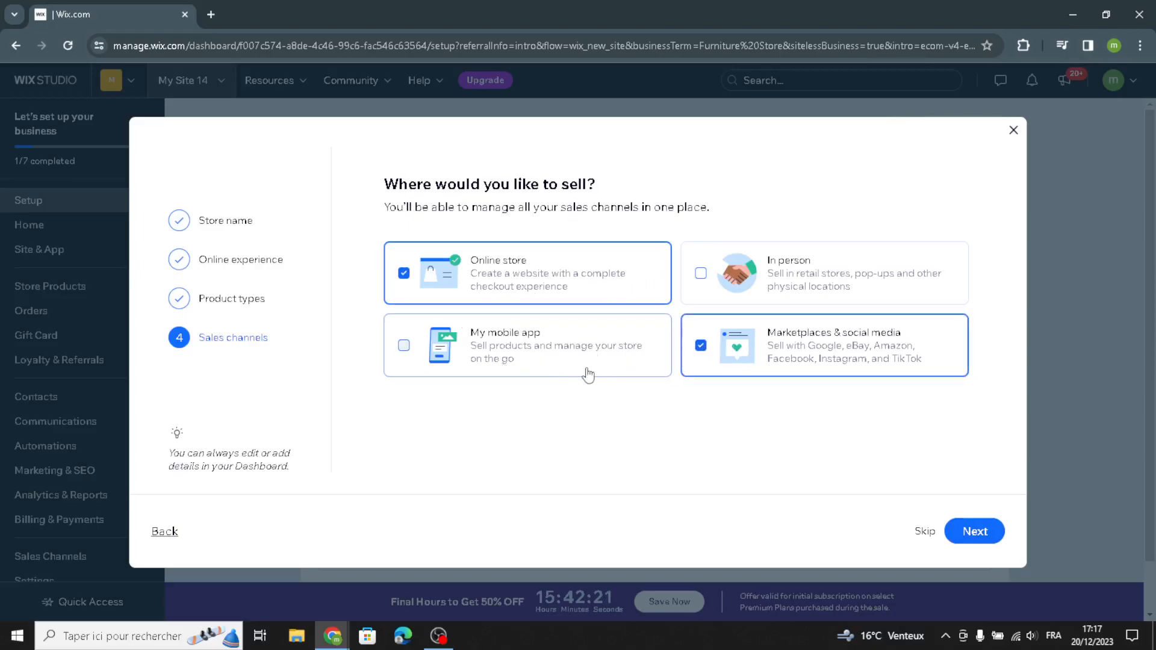
pyautogui.click(580, 375)
pyautogui.click(973, 530)
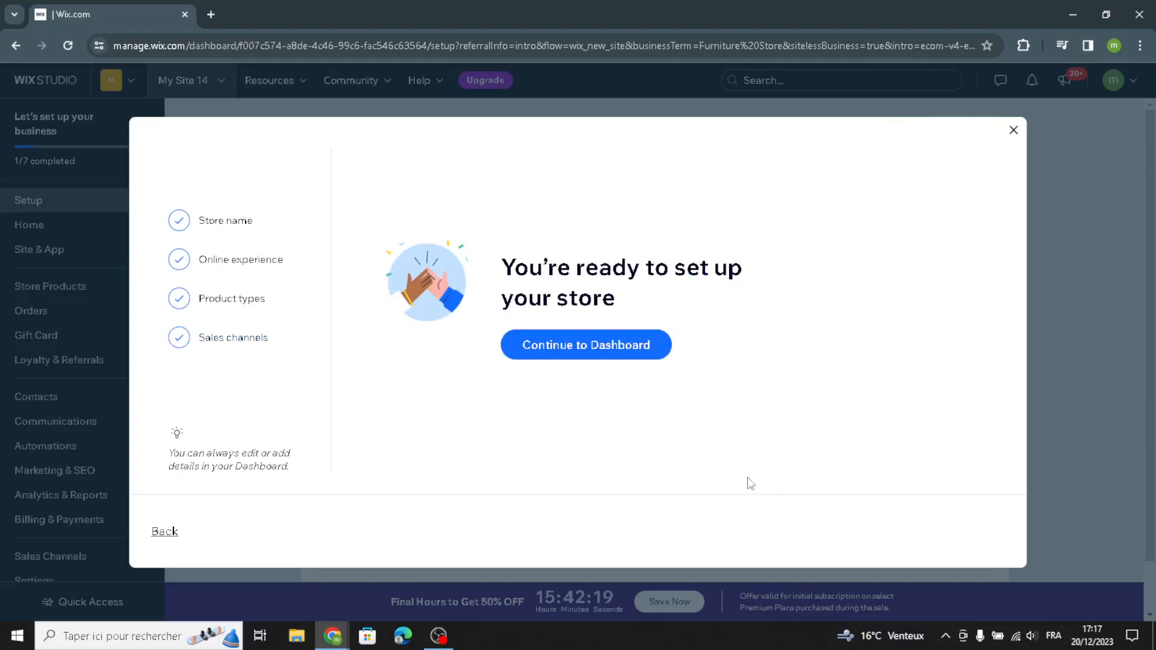
pyautogui.click(641, 359)
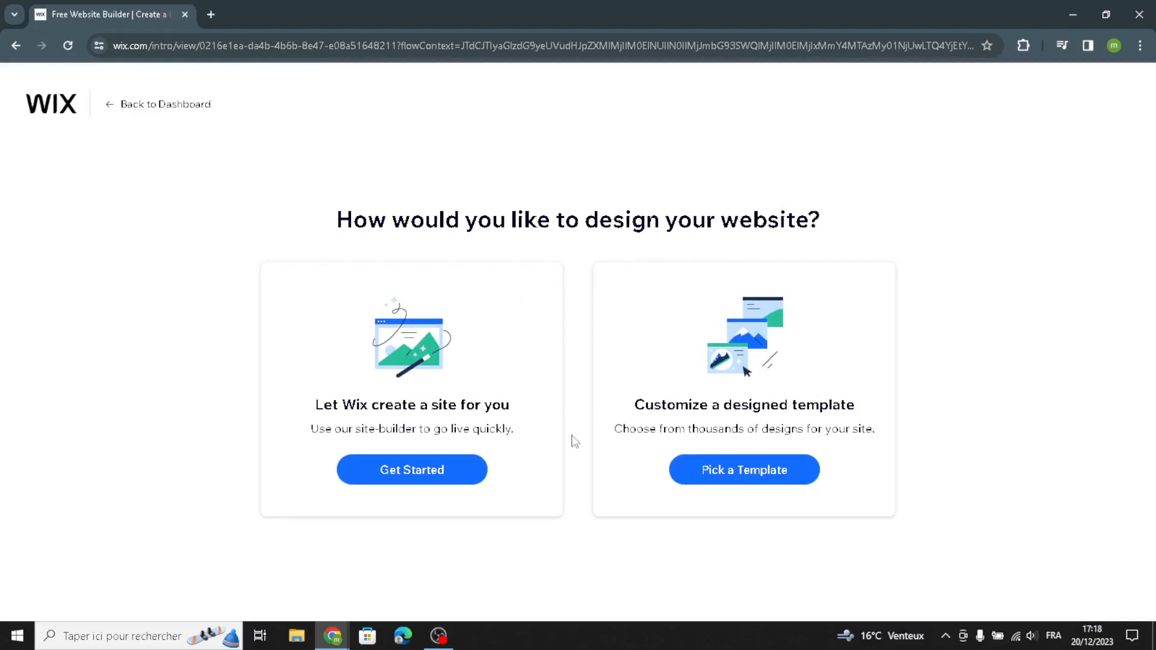
# - Let Wix create the site with the prefilled business info and the Evolution theme
pyautogui.click(413, 479)
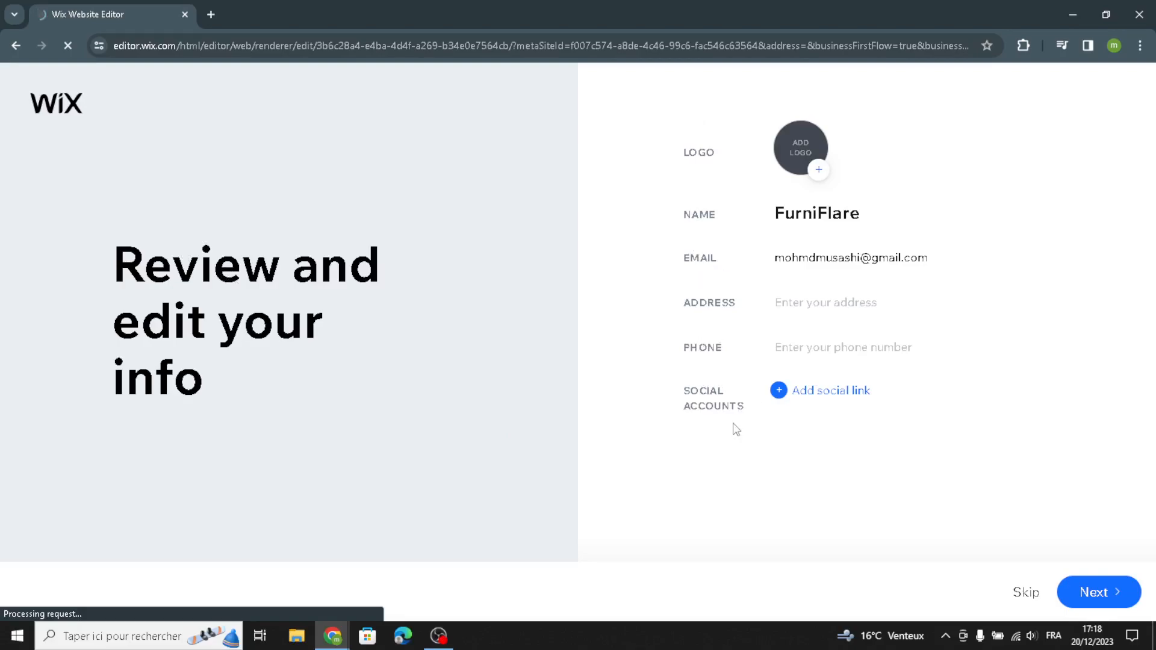
pyautogui.click(1082, 592)
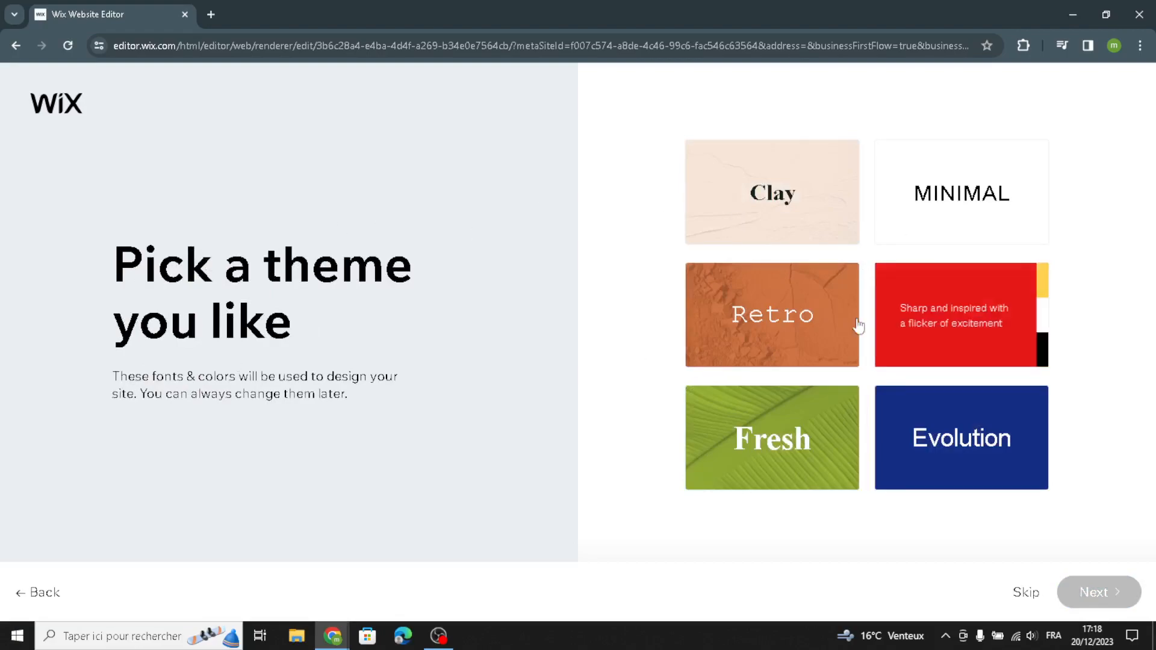
pyautogui.click(943, 444)
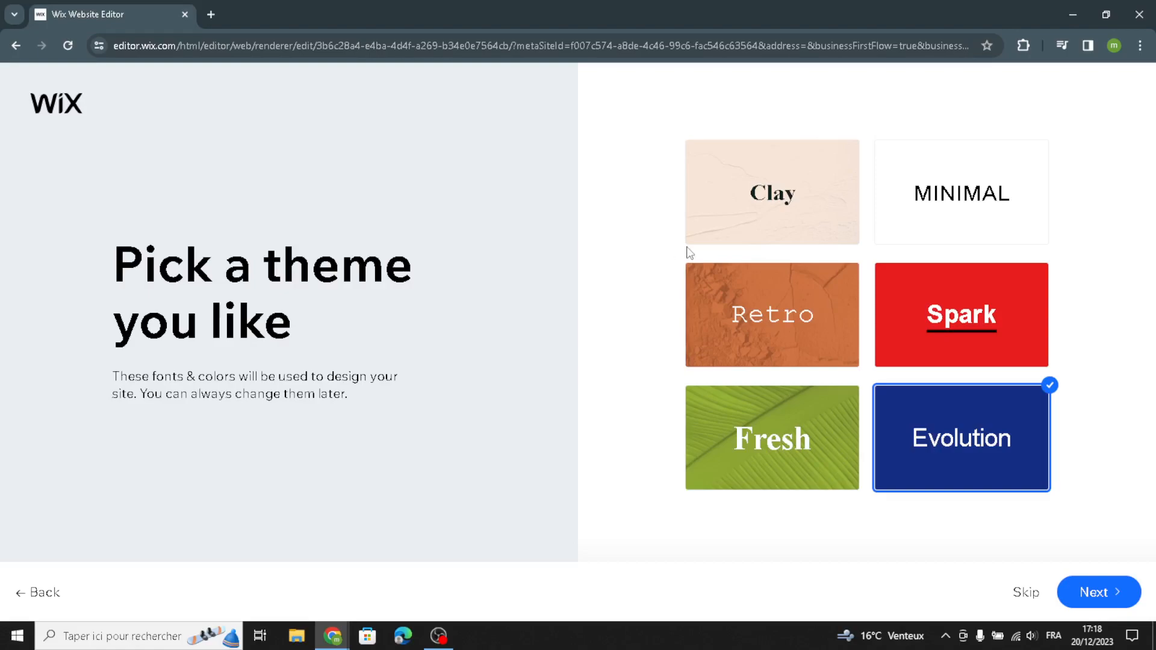
pyautogui.click(1095, 590)
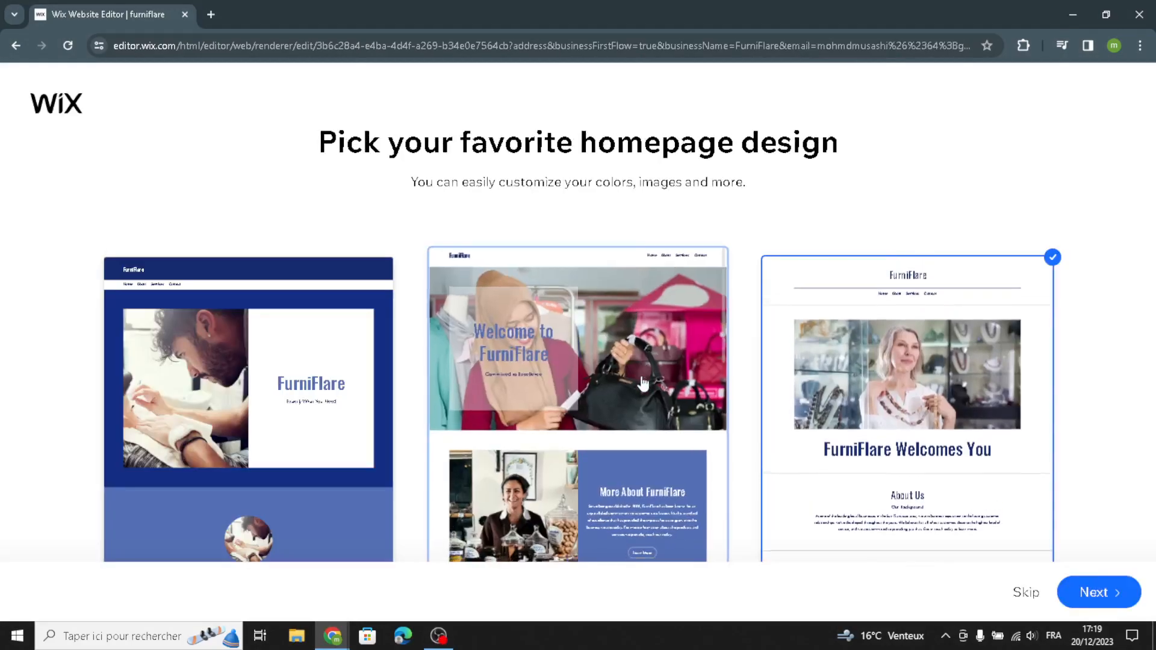
# - Choose the dark blue homepage design with the white FurniFlare title box and continue
pyautogui.click(643, 383)
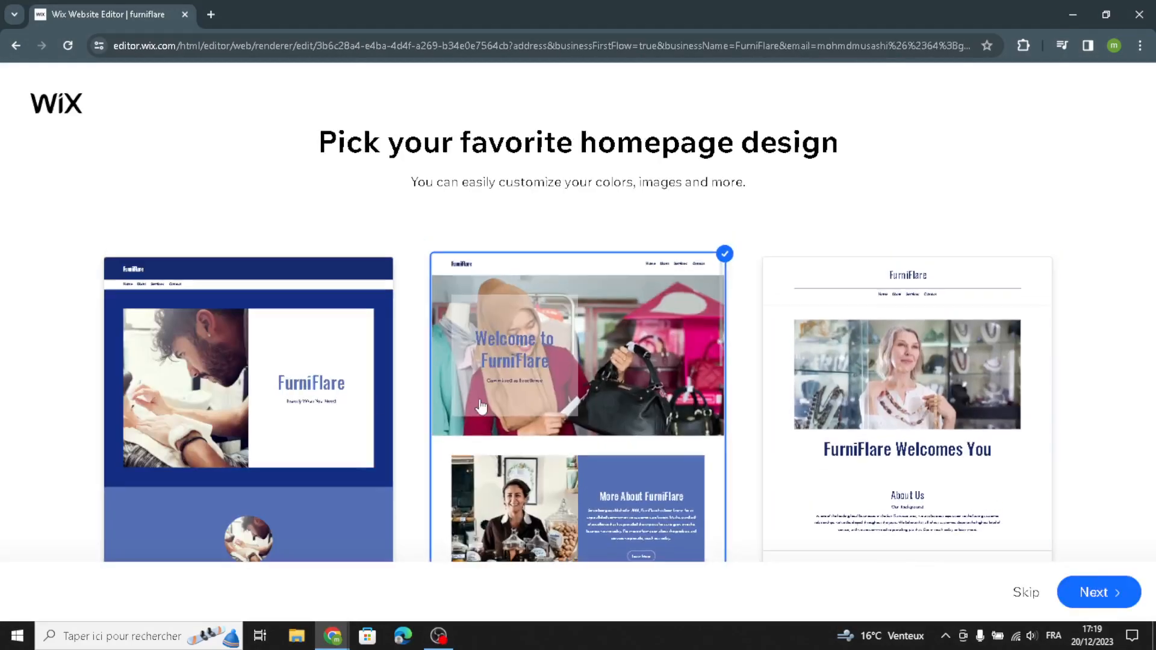
pyautogui.click(314, 411)
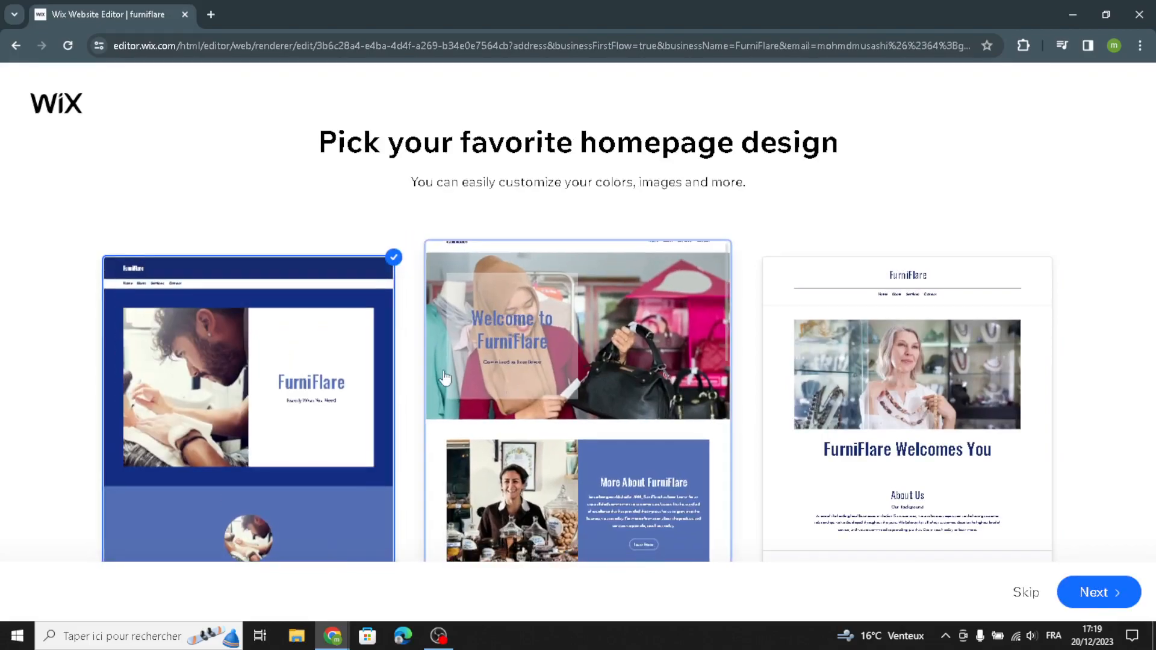
pyautogui.click(1035, 592)
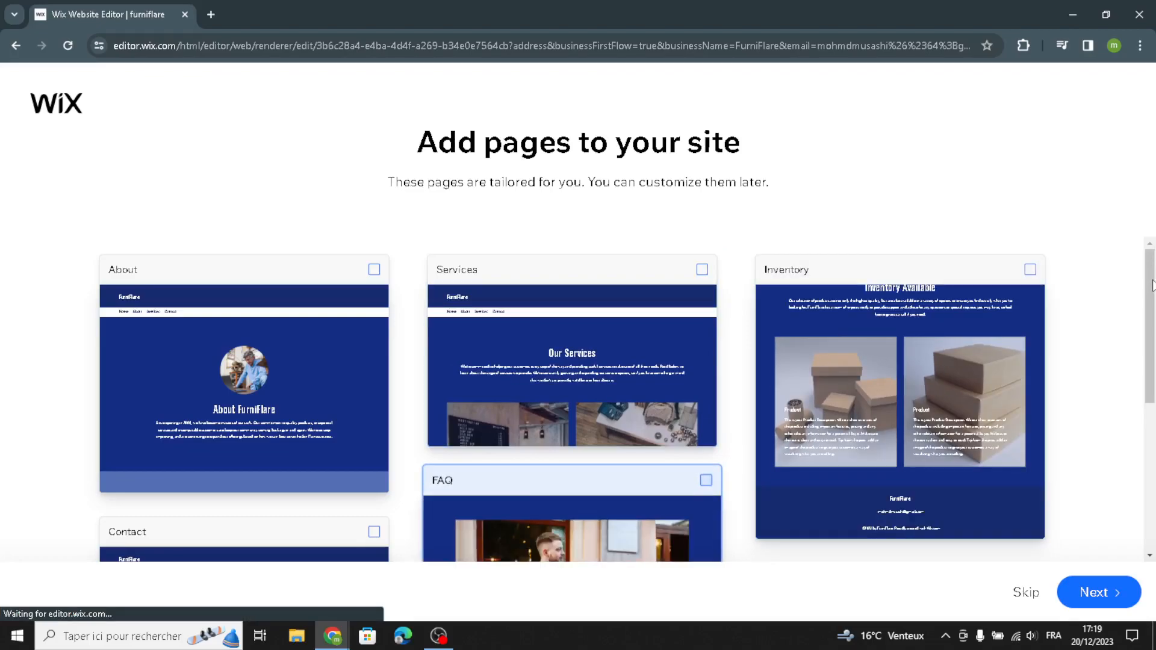
# - Review the suggested site pages and finish the page selection to open the site in the editor
pyautogui.scroll(-3, 1152, 325)
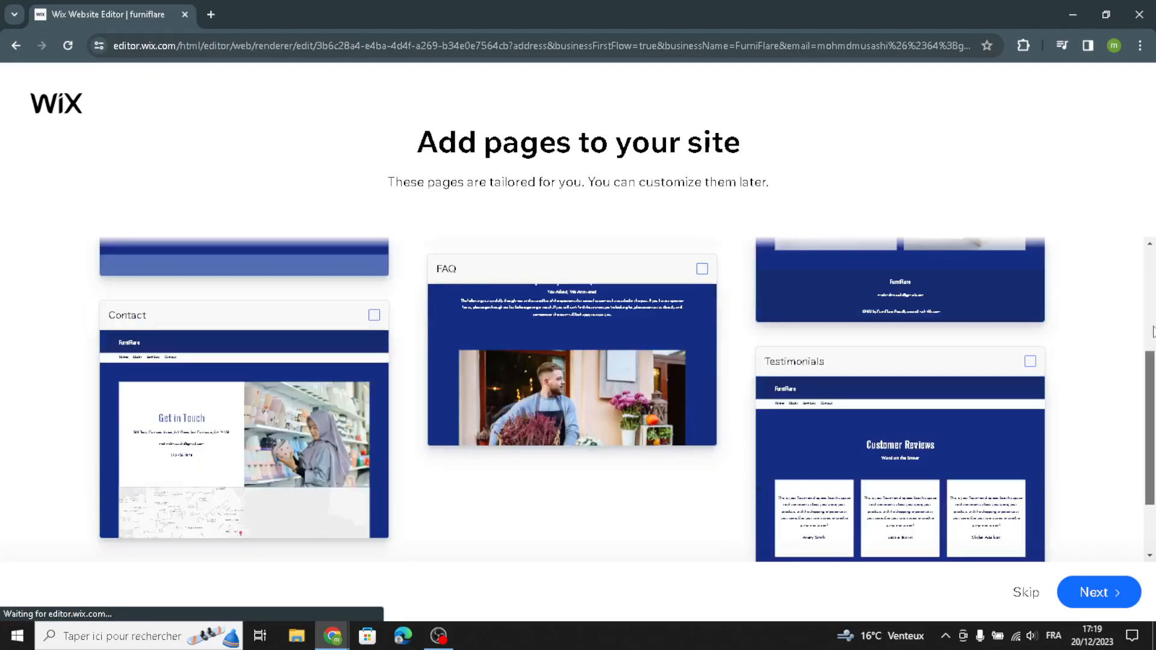
pyautogui.scroll(3, 1152, 355)
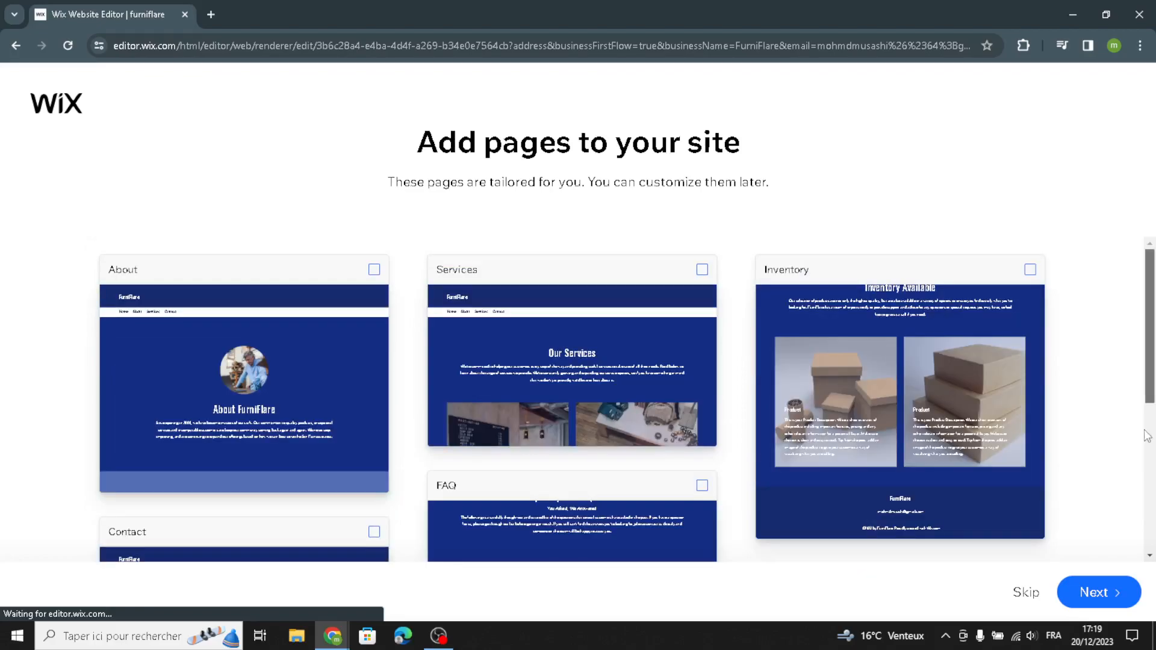
pyautogui.scroll(-1, 1152, 422)
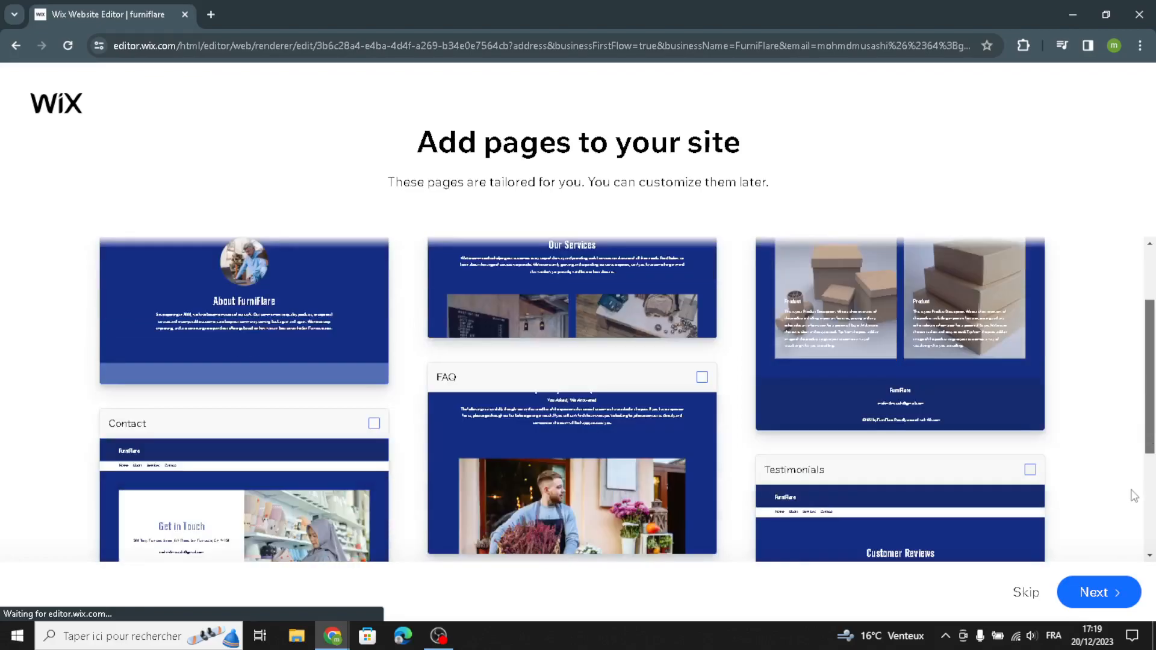
pyautogui.scroll(-3, 775, 432)
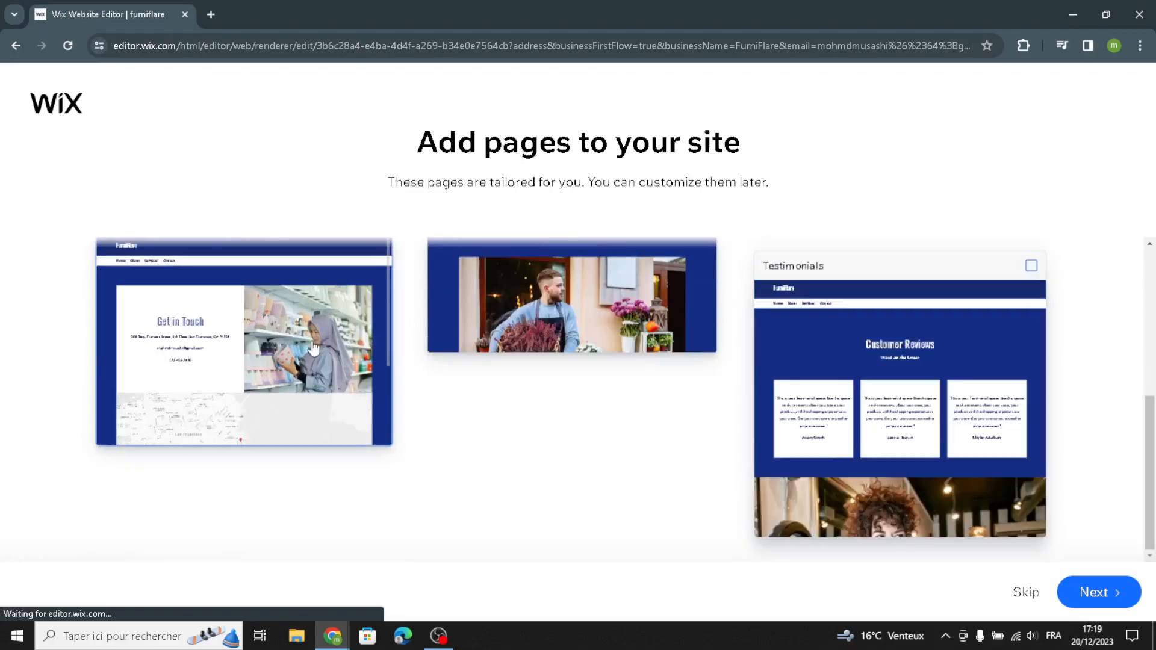
pyautogui.click(1108, 593)
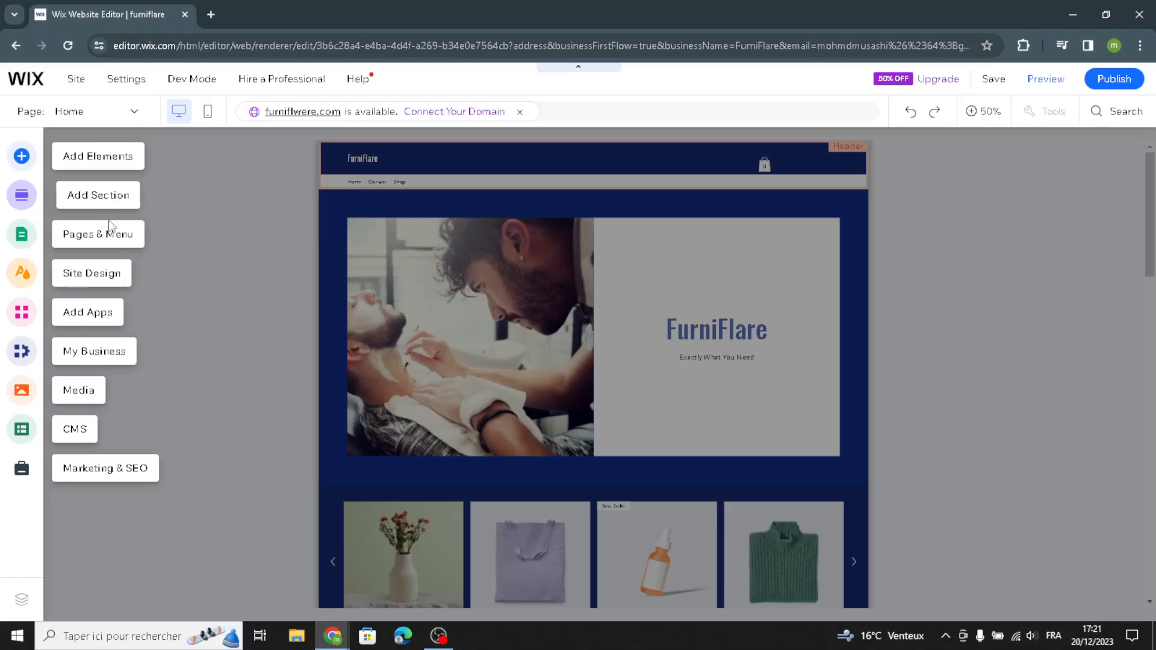
# - Browse the text, button and decorative elements available to add, including shapes and lines, and open the section templates
pyautogui.click(103, 157)
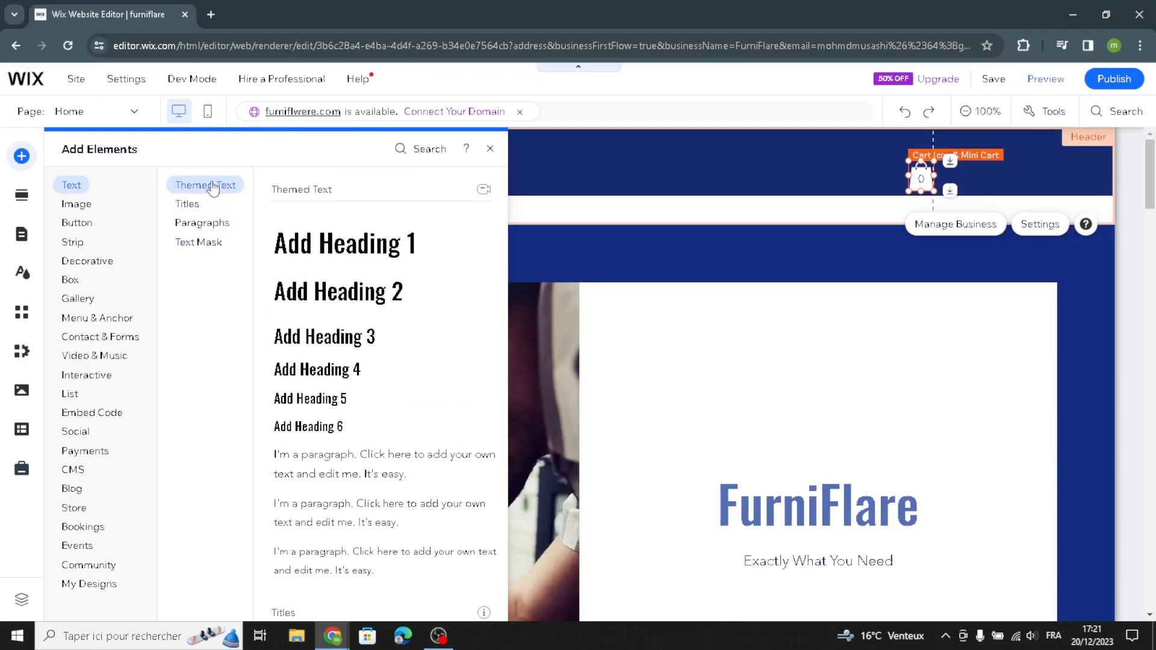
pyautogui.moveTo(75, 212)
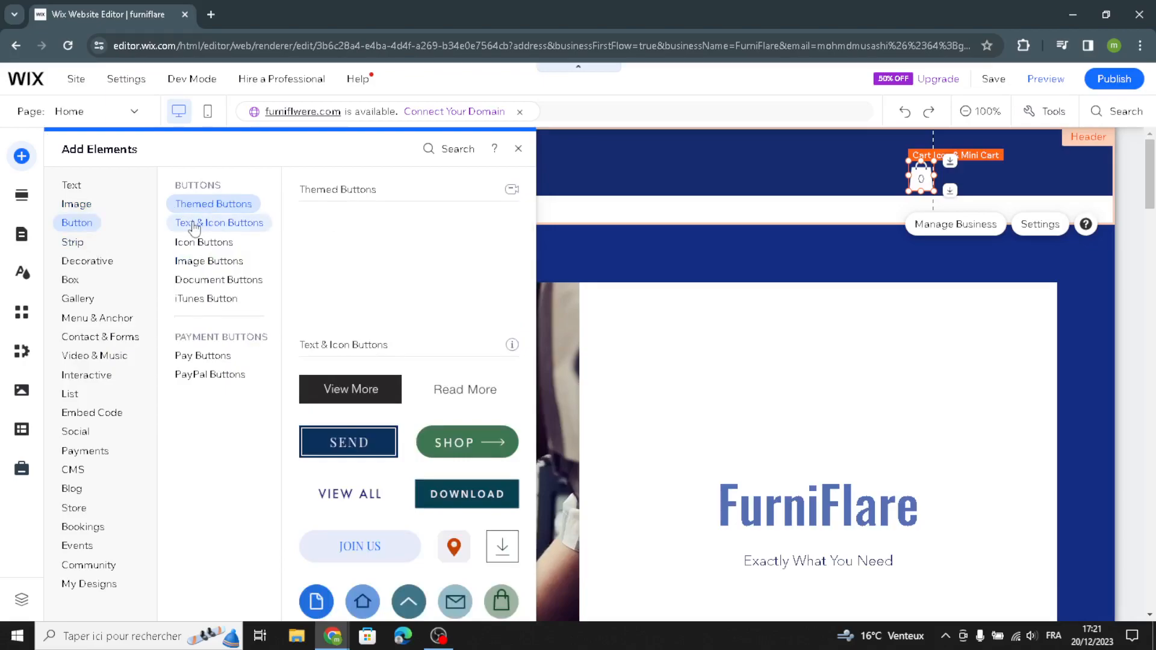
pyautogui.moveTo(197, 246)
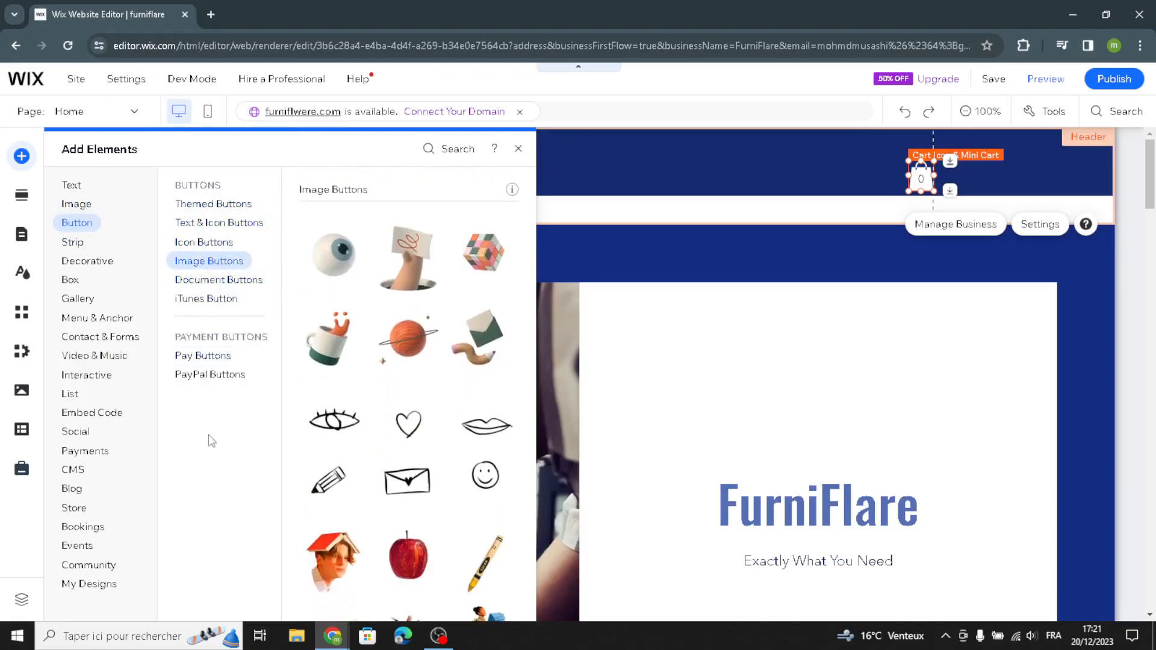
pyautogui.moveTo(102, 263)
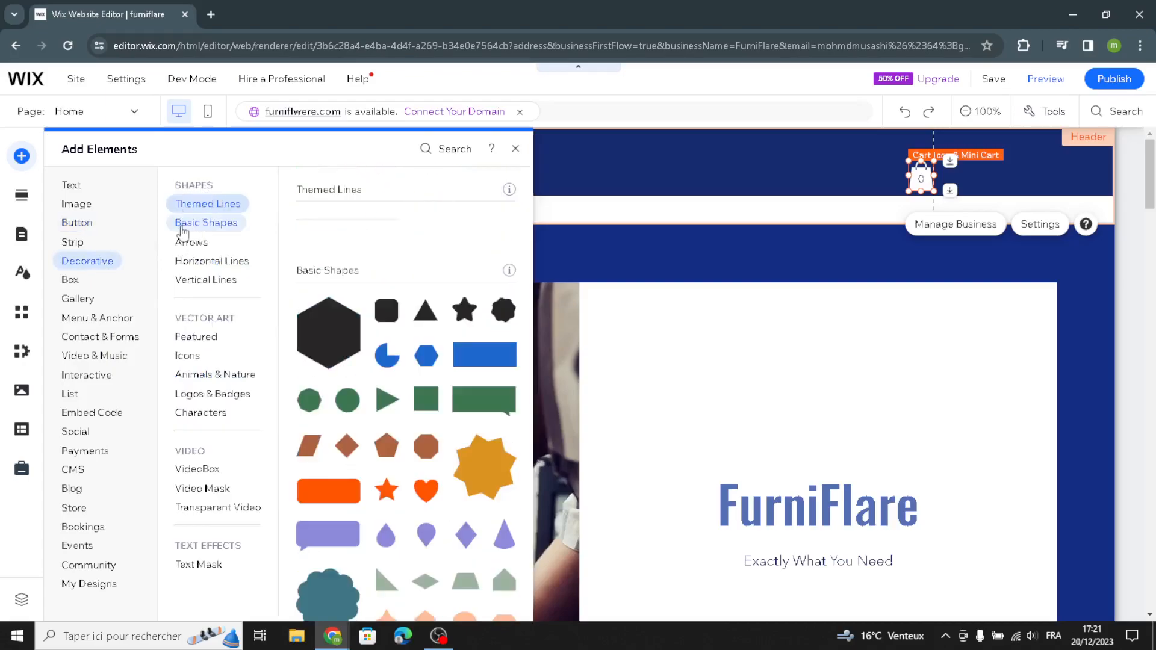
pyautogui.moveTo(181, 224)
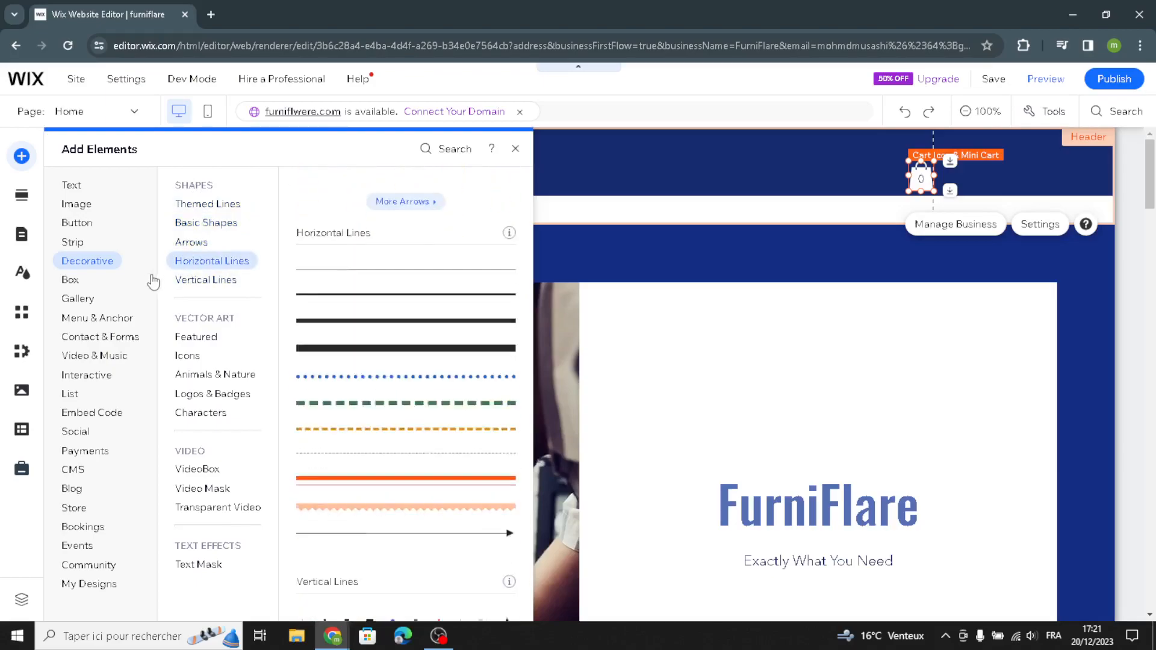
pyautogui.moveTo(188, 283)
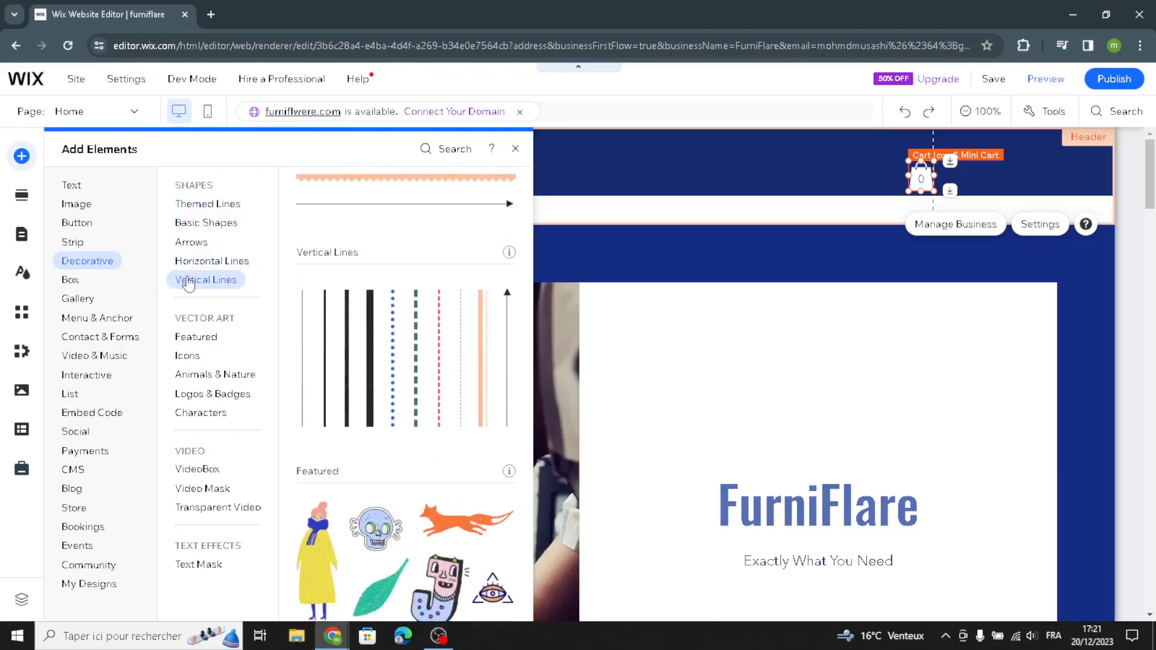
pyautogui.click(22, 195)
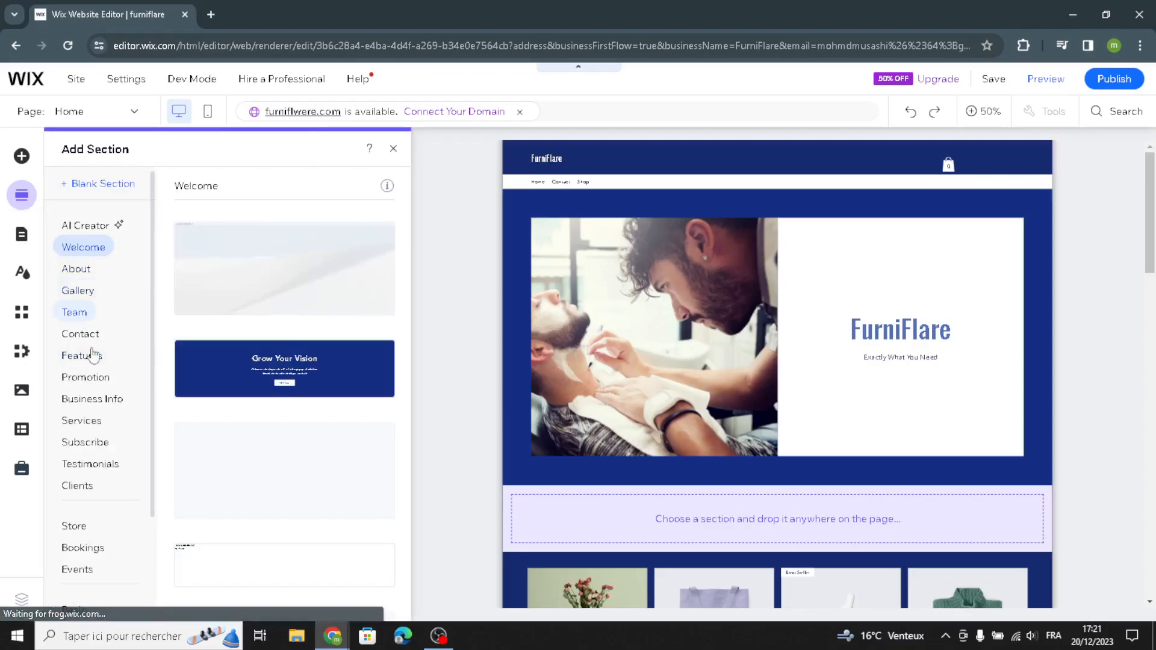
# - Set the Heading 2 font in the site's text theme to Pinyon Script and close the site design settings
pyautogui.click(29, 276)
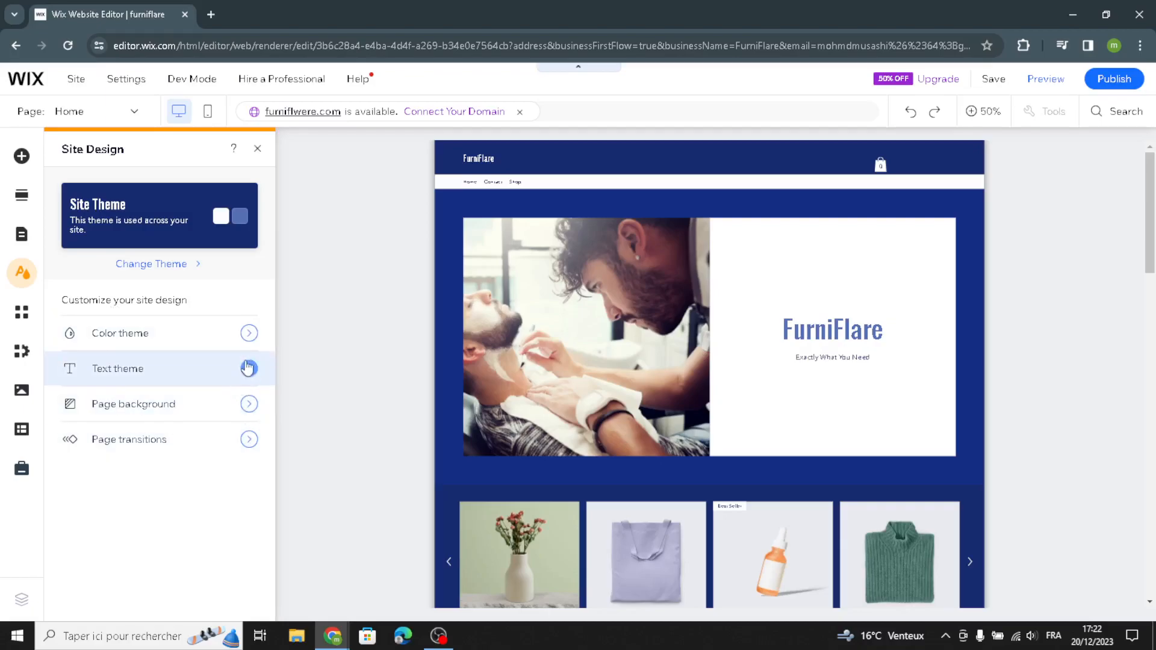
pyautogui.click(249, 370)
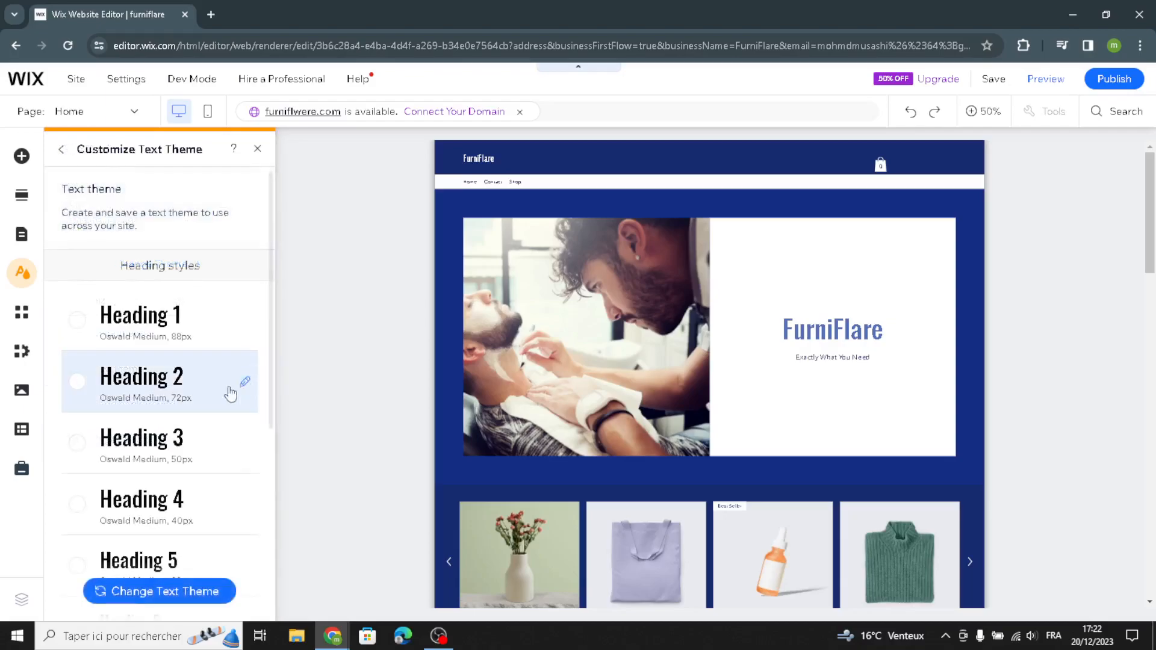
pyautogui.scroll(-5, 150, 398)
pyautogui.scroll(3, 148, 416)
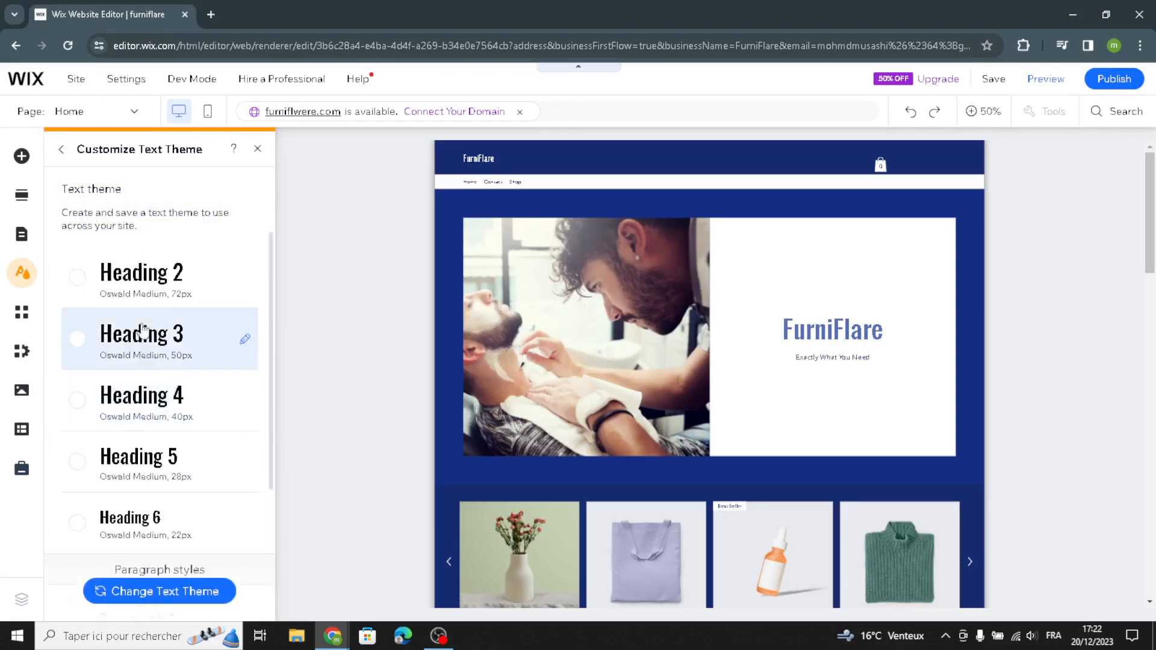
pyautogui.click(149, 288)
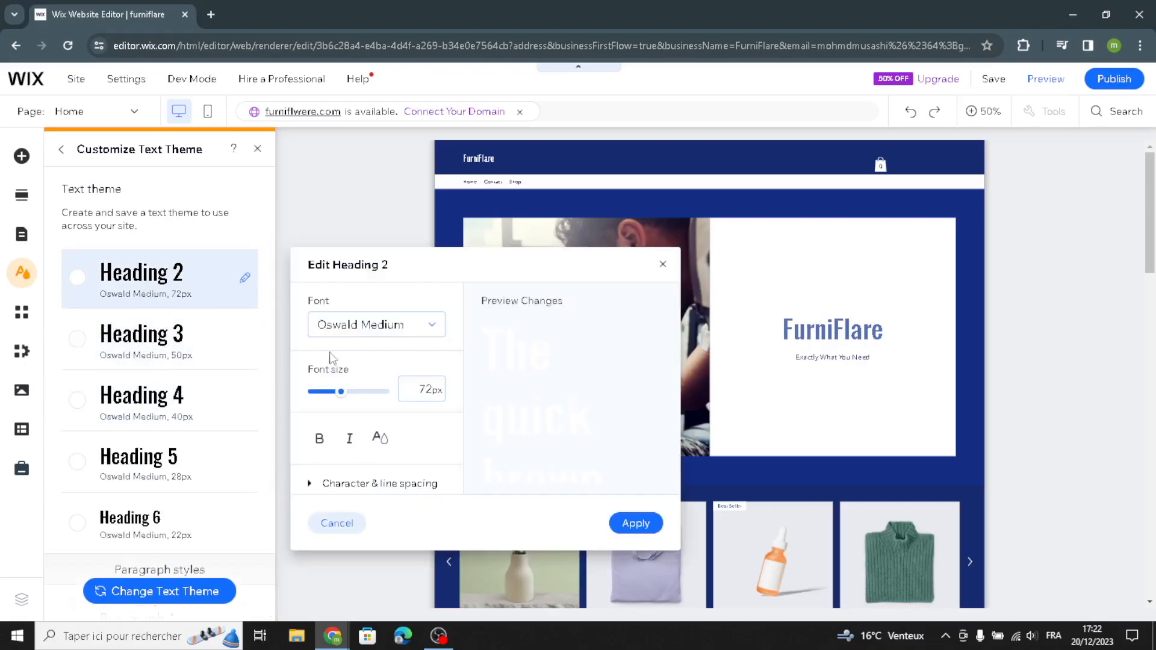
pyautogui.click(390, 337)
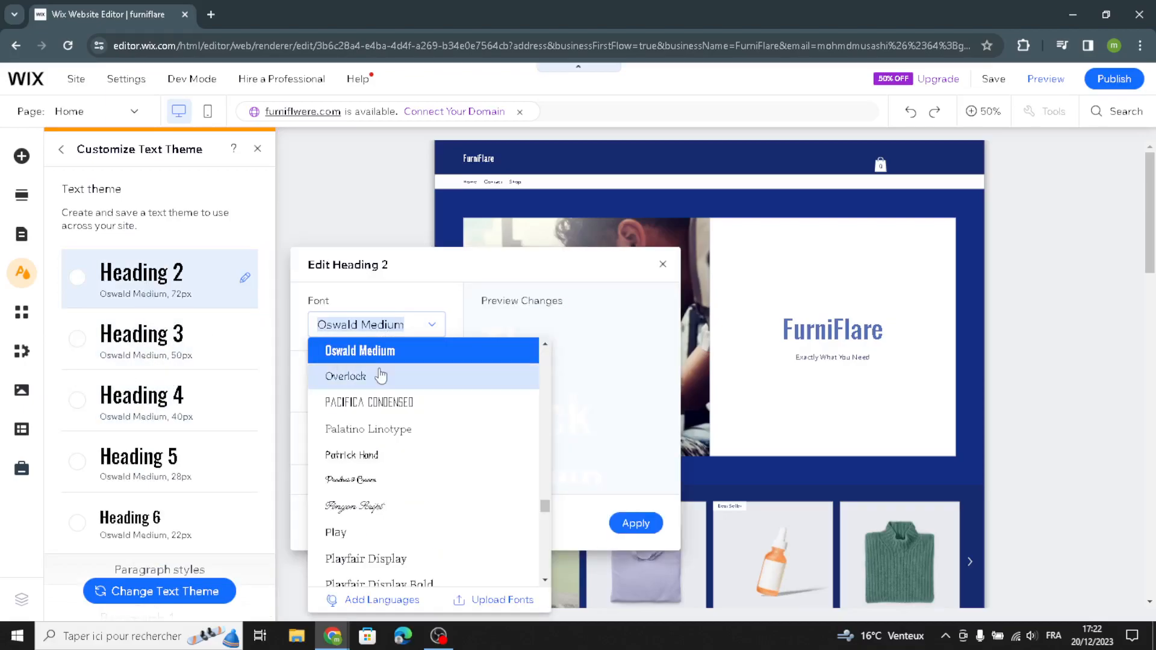
pyautogui.click(361, 507)
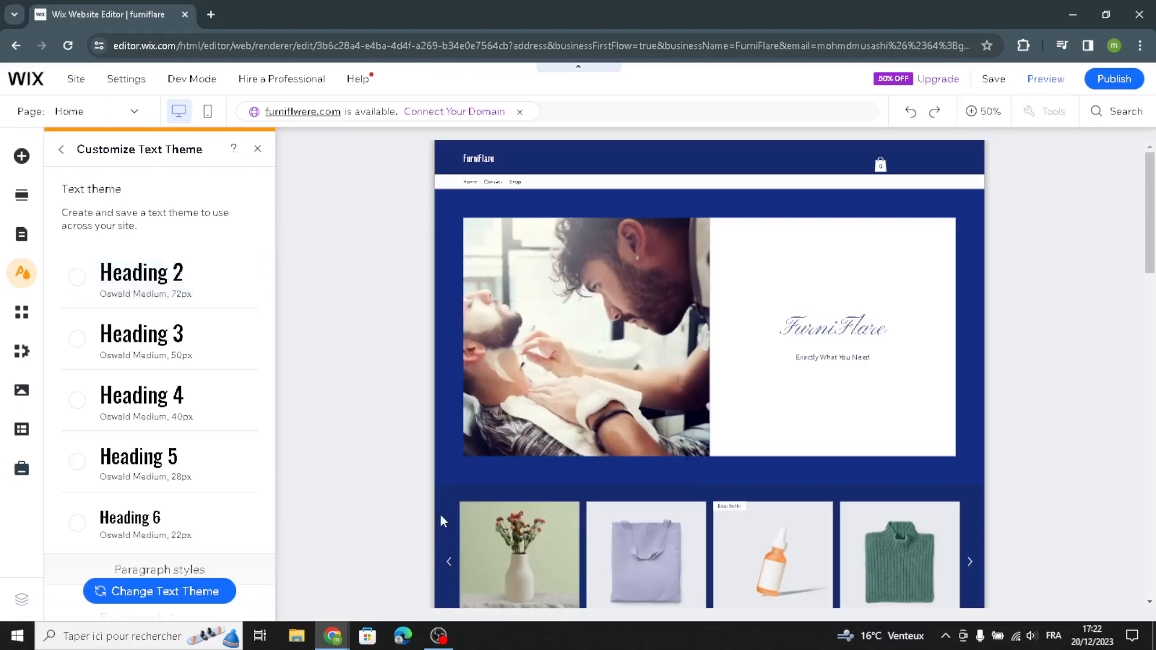
pyautogui.click(257, 149)
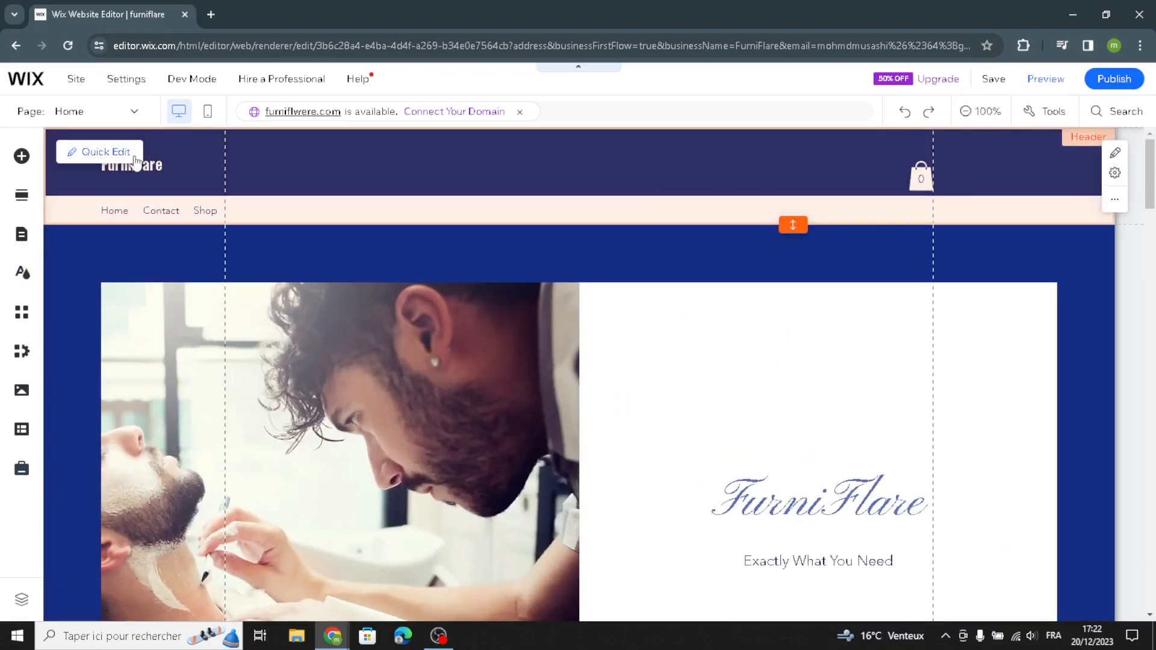
# - Open the Welcome section for quick editing and bring up the image chooser for the barber photo column's background
pyautogui.click(130, 156)
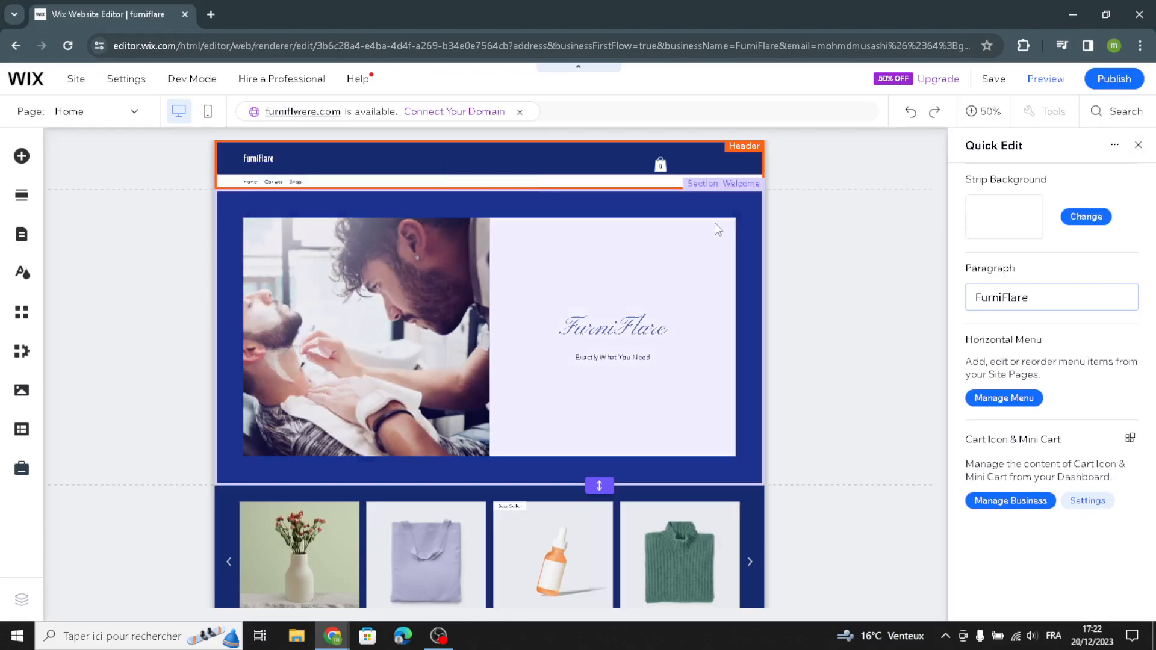
pyautogui.click(730, 222)
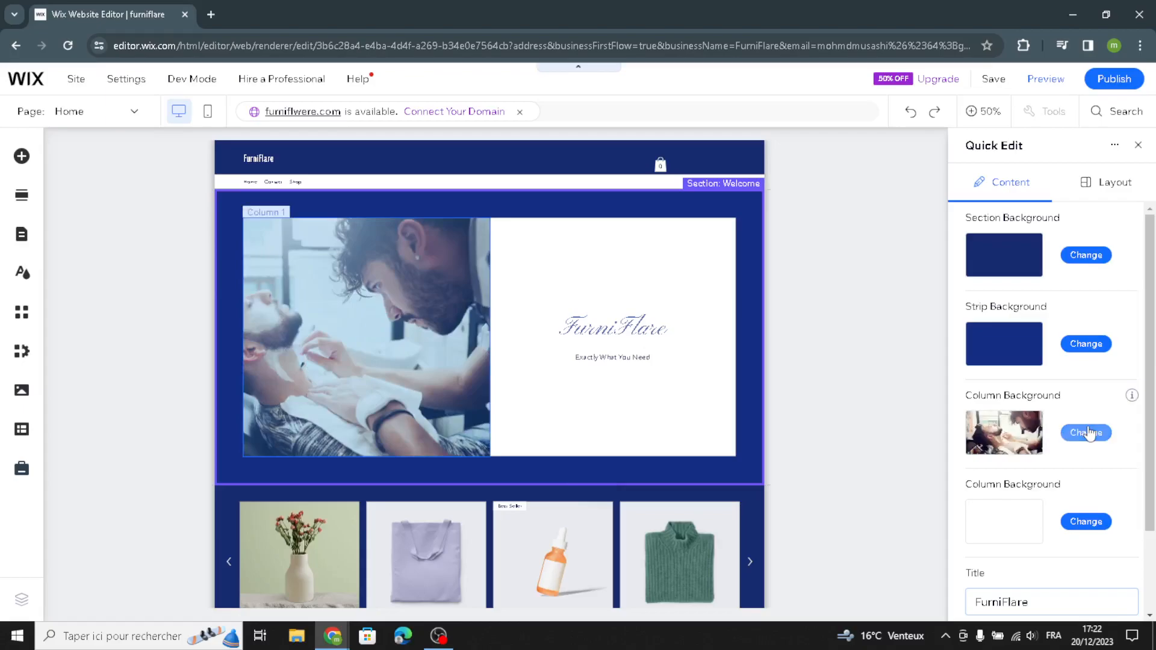
pyautogui.click(1064, 433)
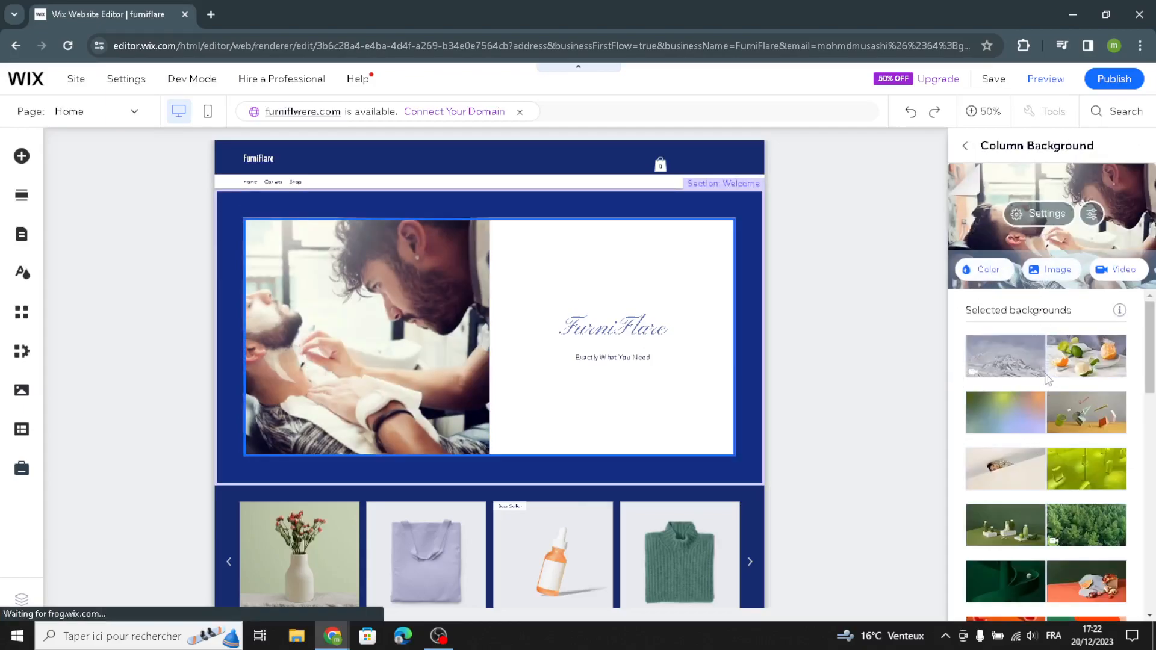
pyautogui.click(1038, 276)
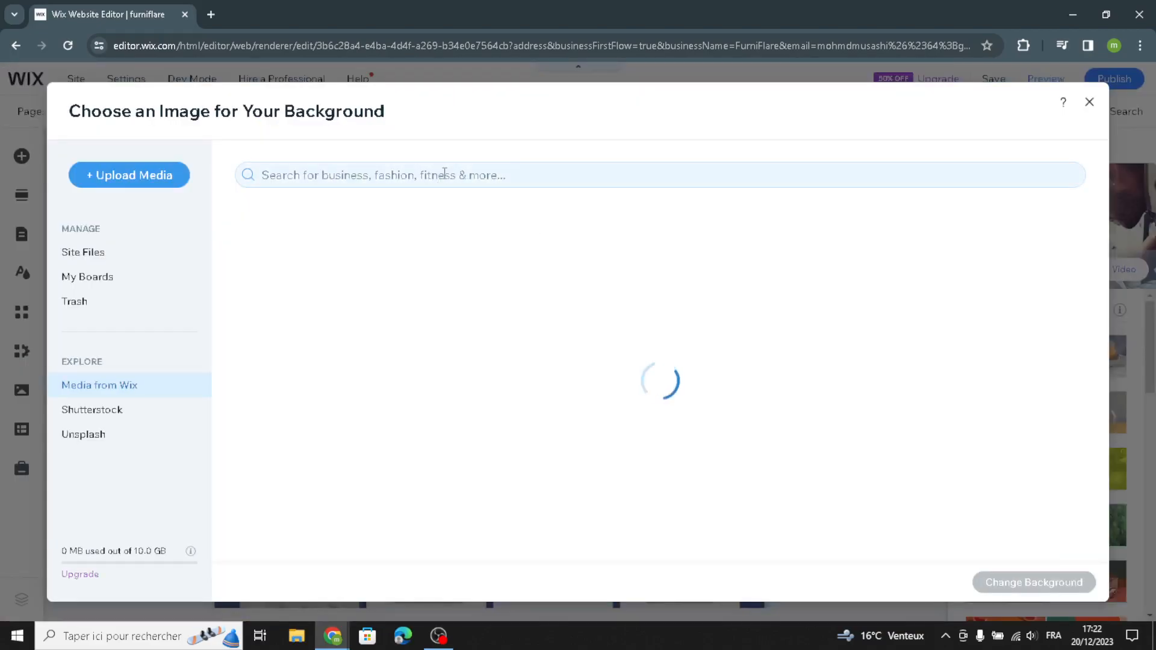
# - Search the Wix media library for "furniture"
pyautogui.click(444, 175)
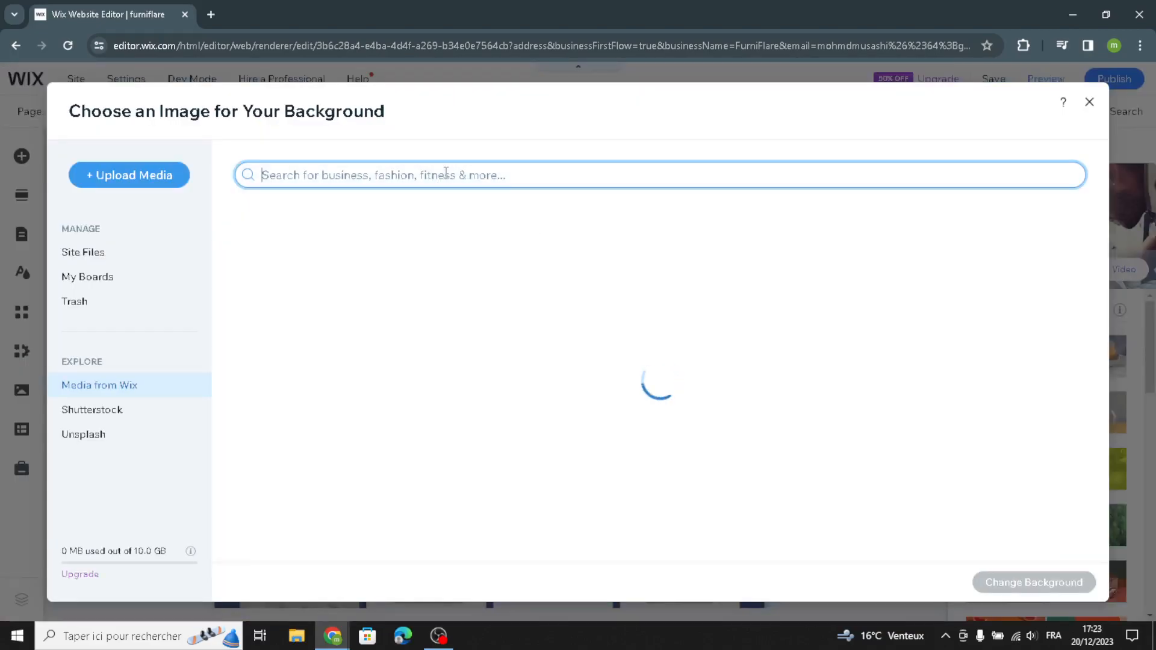
pyautogui.write('furnotur')
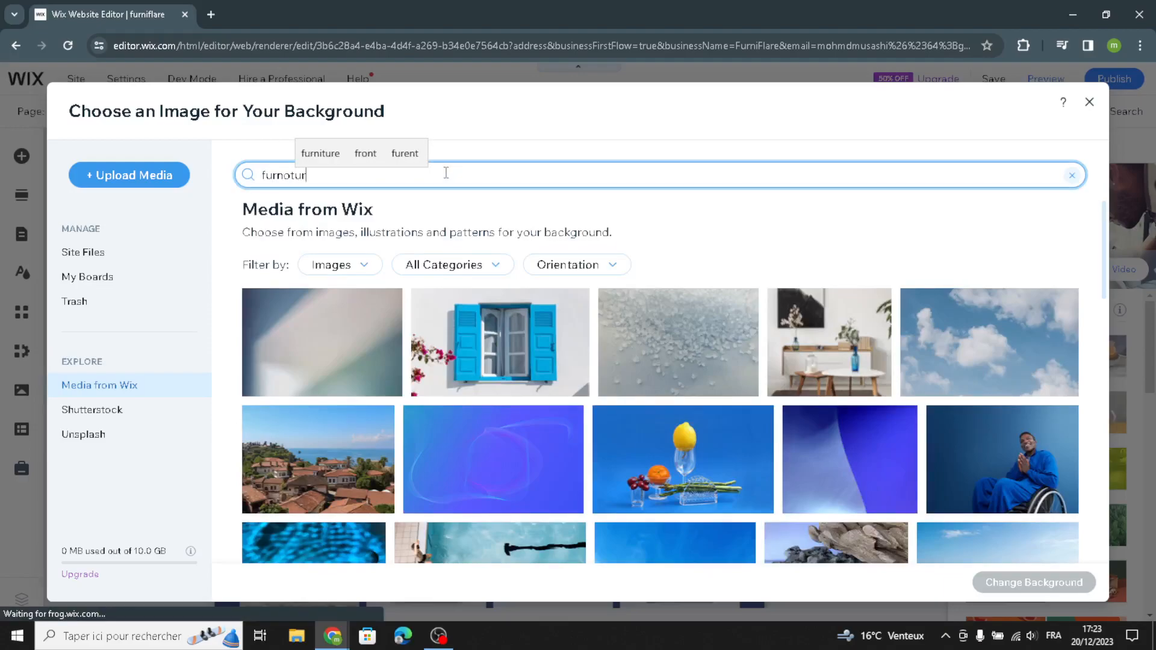
pyautogui.write('e')
pyautogui.press('BackSpace')
pyautogui.press('BackSpace')
pyautogui.press('BackSpace')
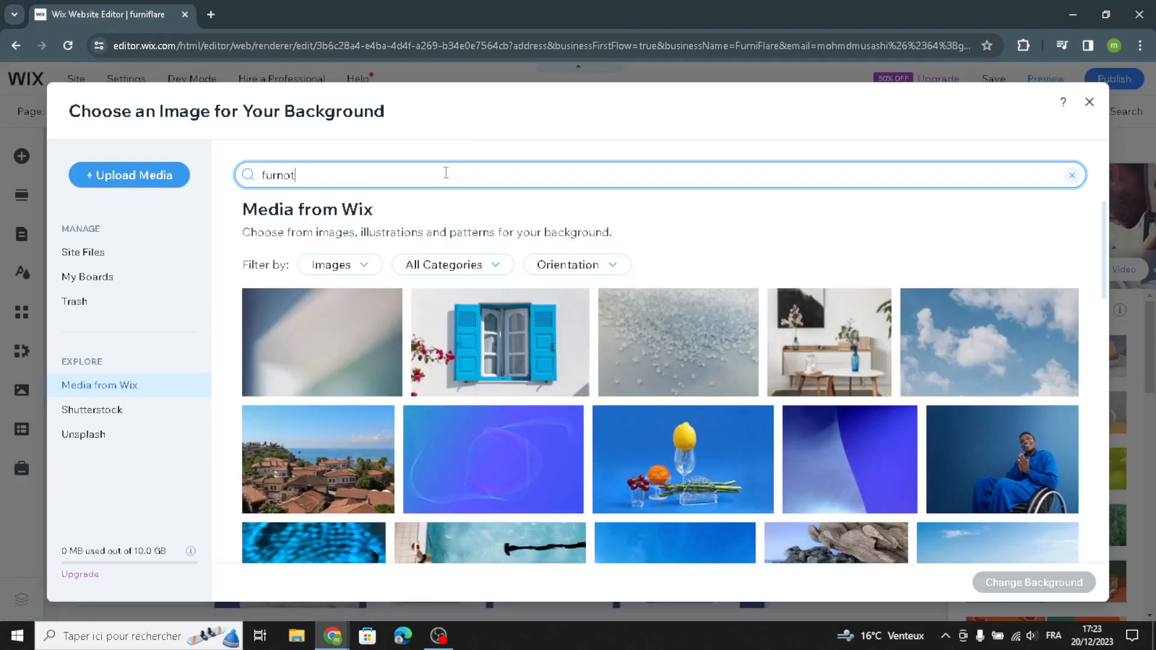
pyautogui.press('BackSpace')
pyautogui.write('iture')
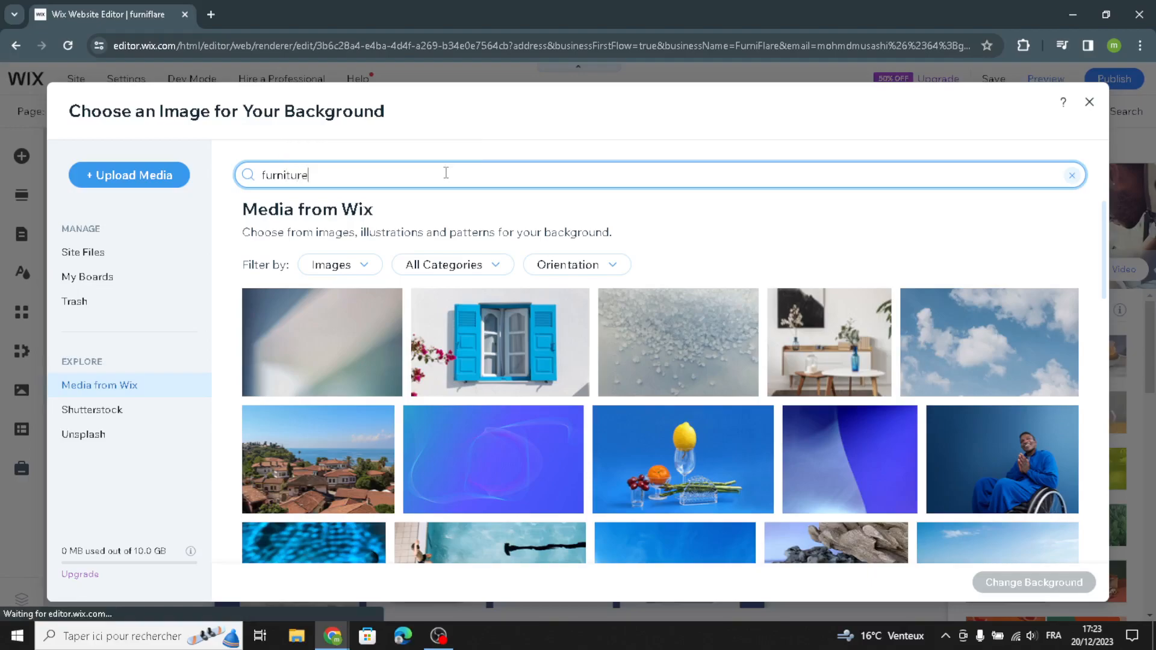
pyautogui.press('Return')
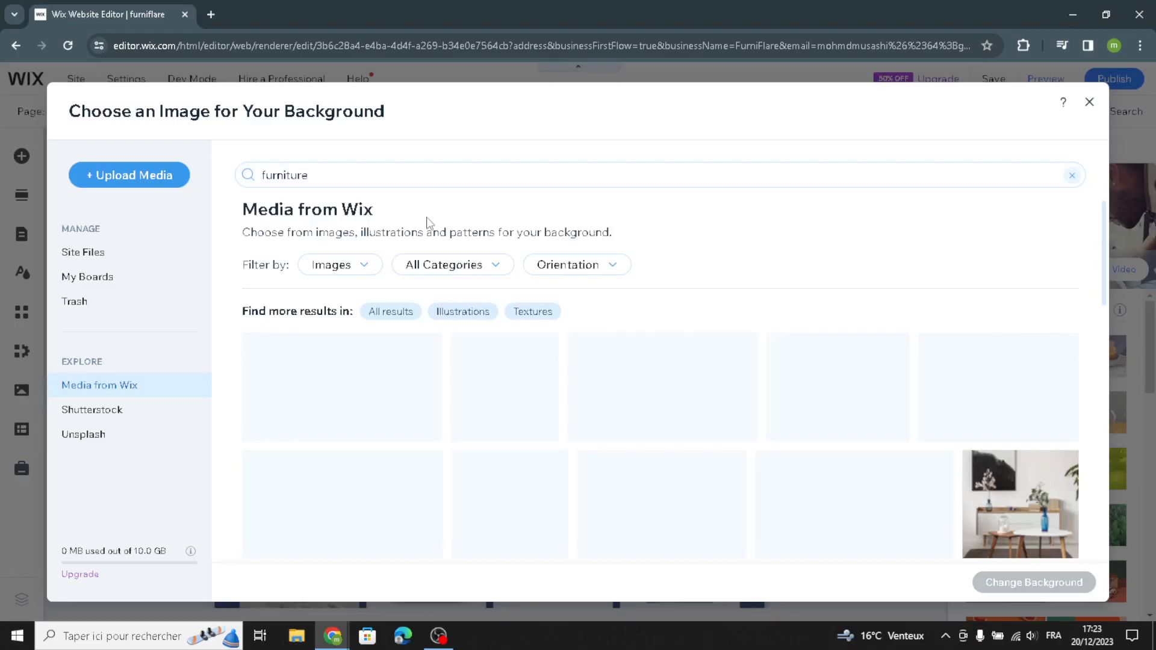
# - Replace the column background with the image of the rattan bed against a green wall and return to the section's quick edit options
pyautogui.scroll(-5, 791, 480)
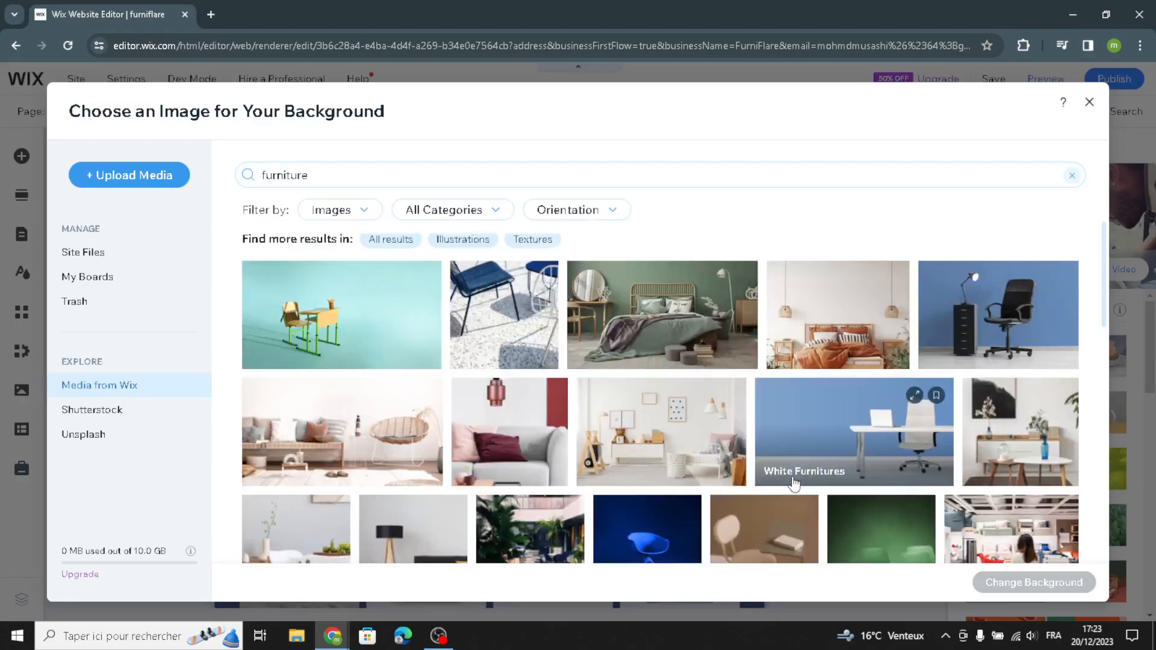
pyautogui.scroll(-2, 803, 468)
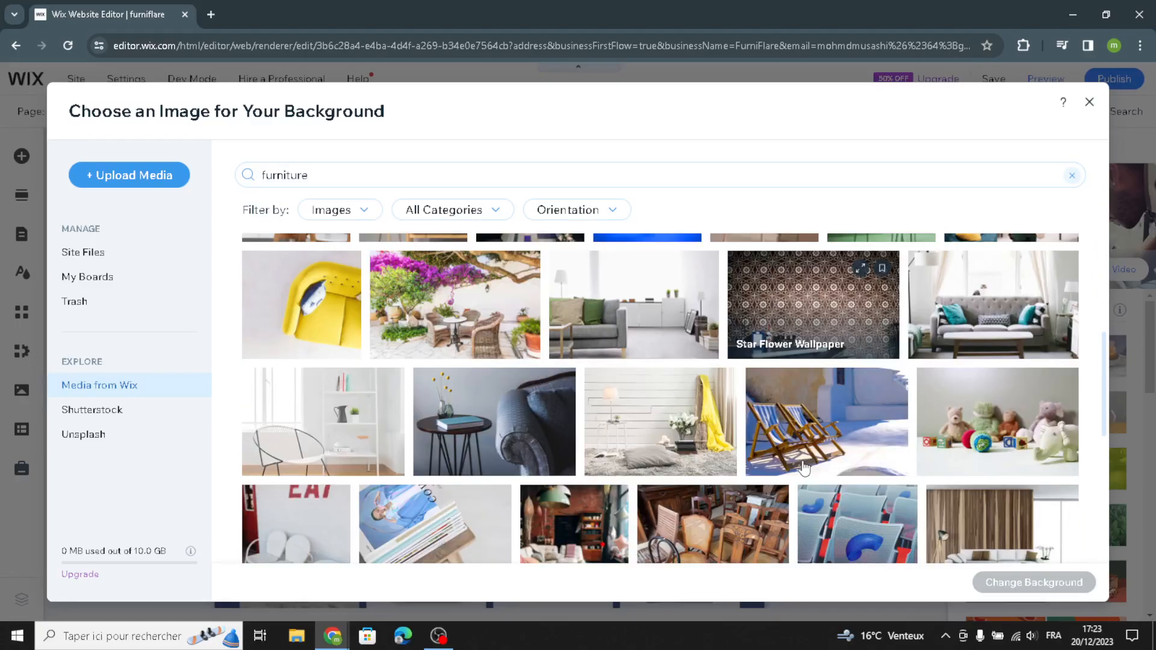
pyautogui.scroll(-1, 828, 422)
pyautogui.scroll(10, 722, 391)
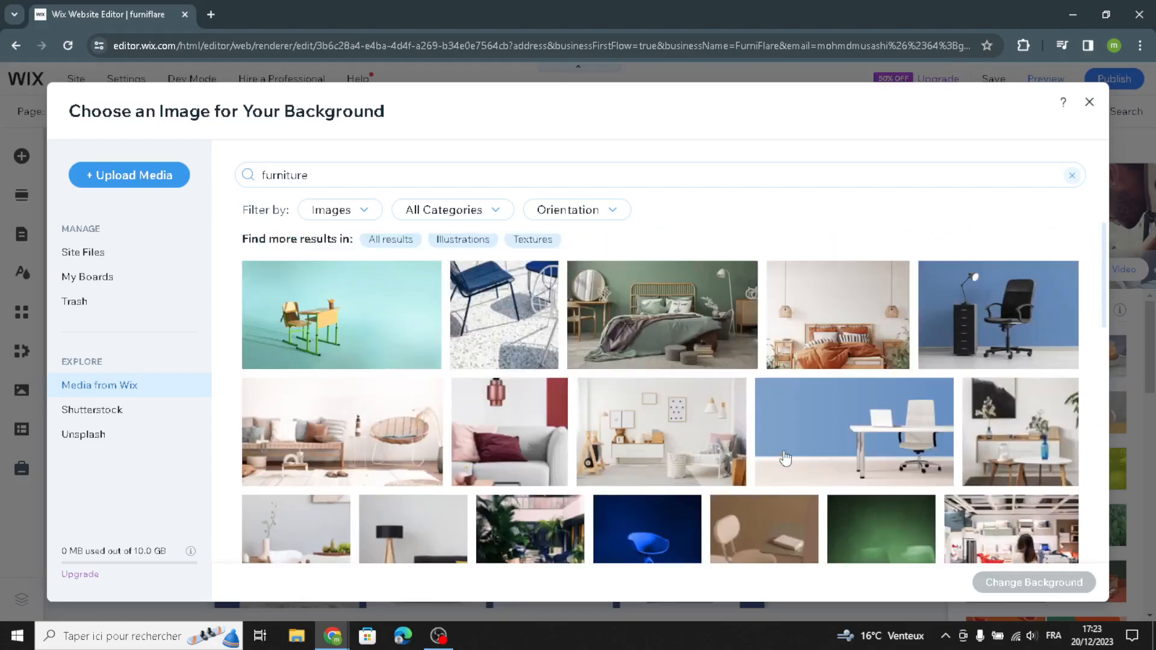
pyautogui.click(620, 324)
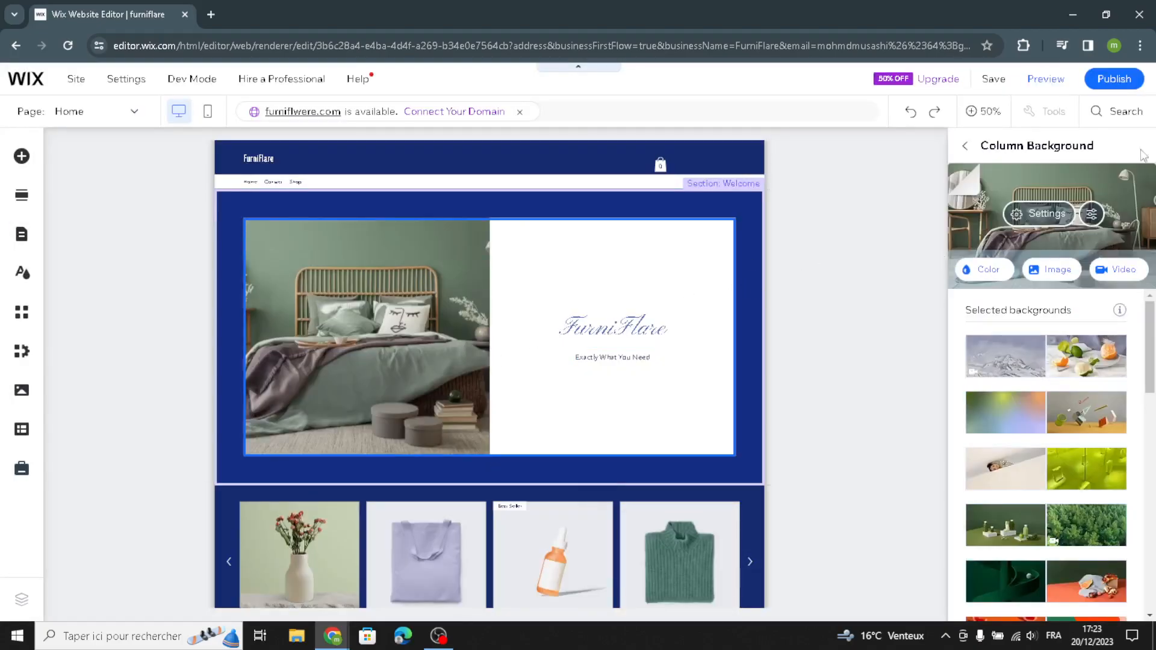
pyautogui.click(965, 147)
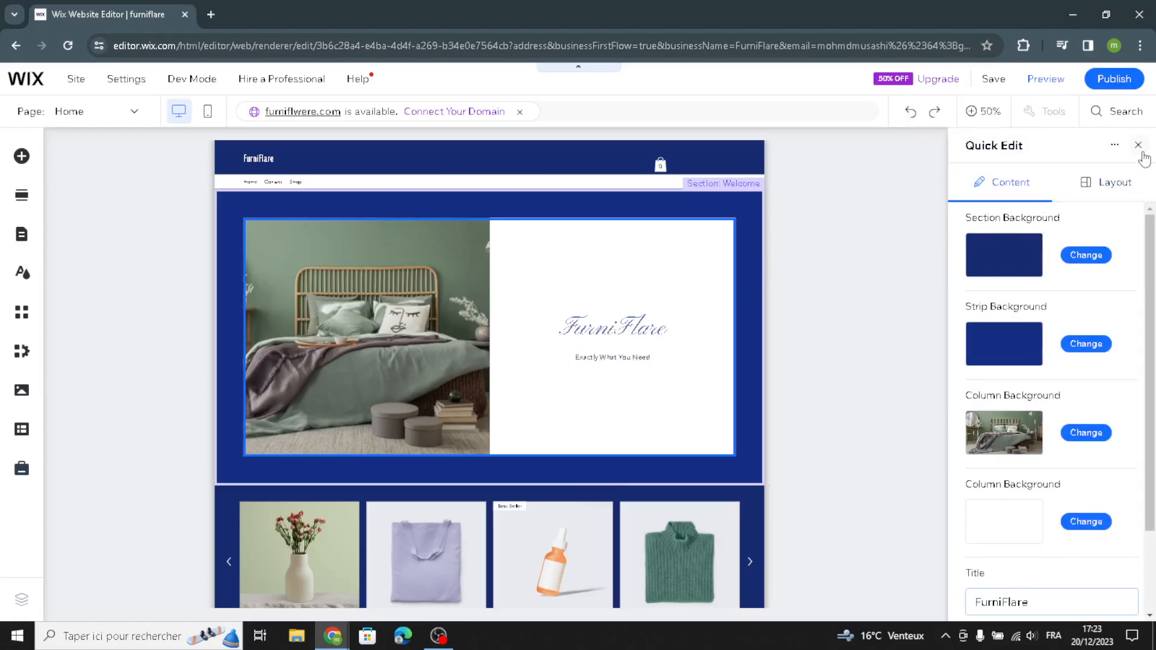
# - Replace the "Exactly What You Need" tagline with AI-generated text using the suggested Welcome section prompt, and close the AI Text Creator
pyautogui.click(617, 359)
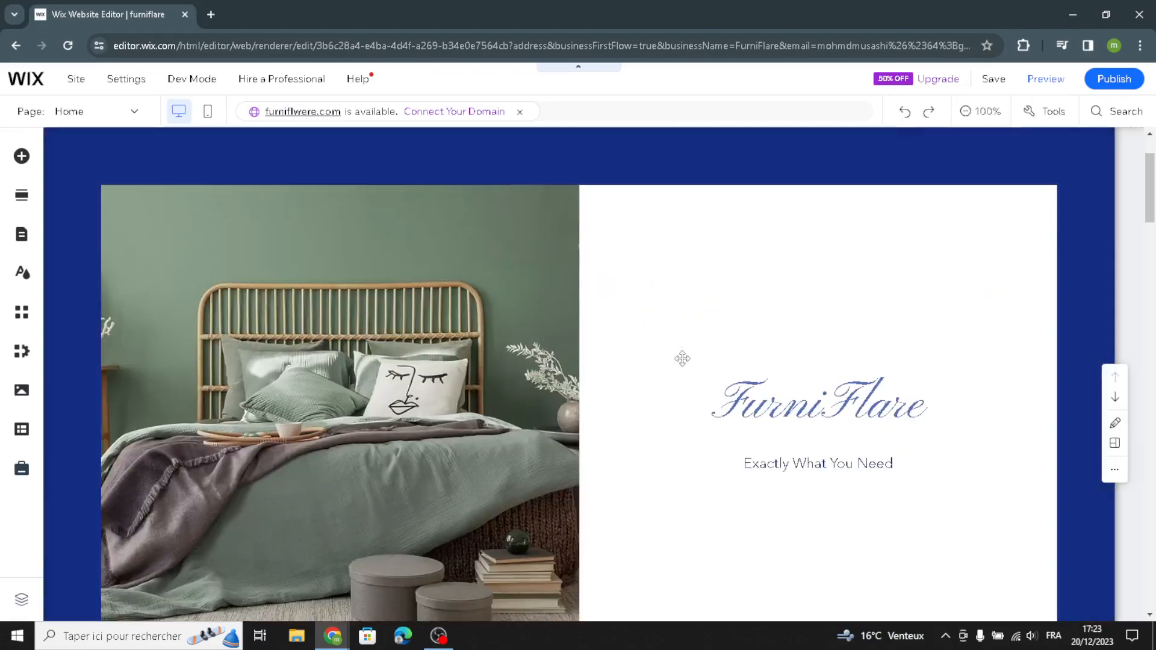
pyautogui.click(778, 472)
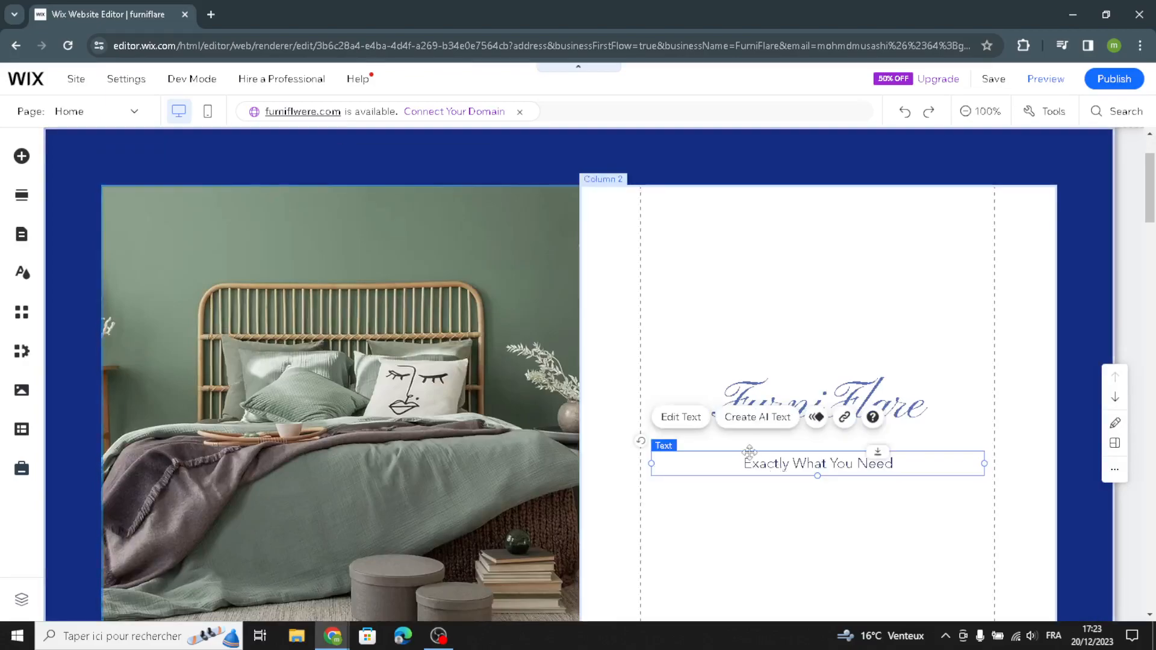
pyautogui.click(739, 422)
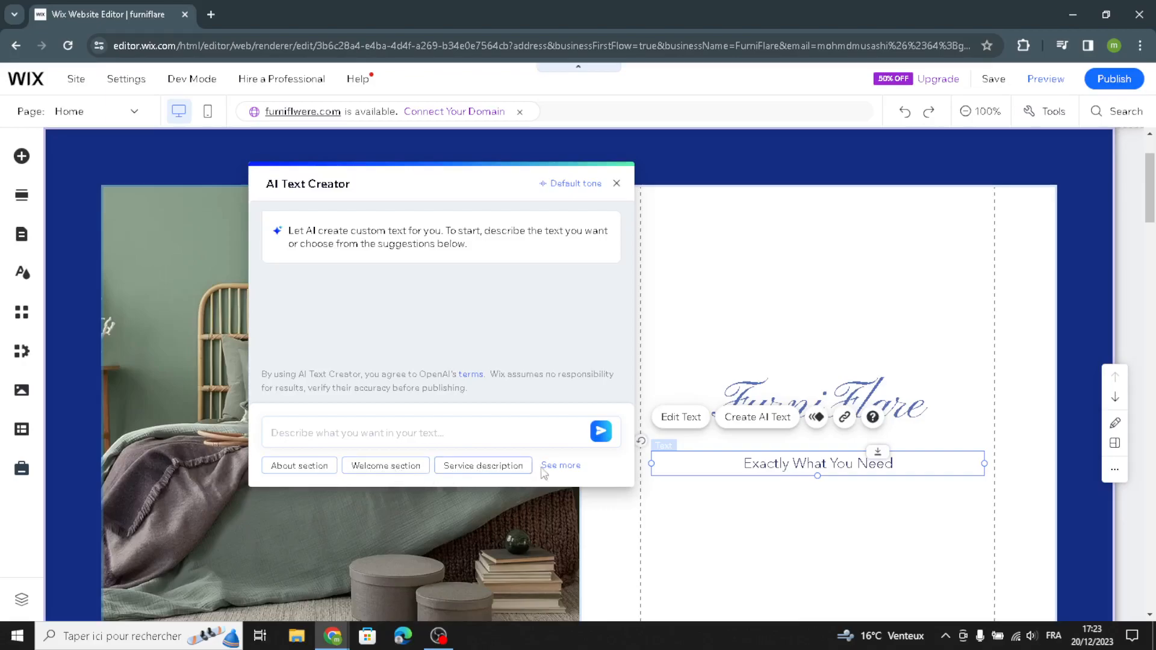
pyautogui.click(386, 465)
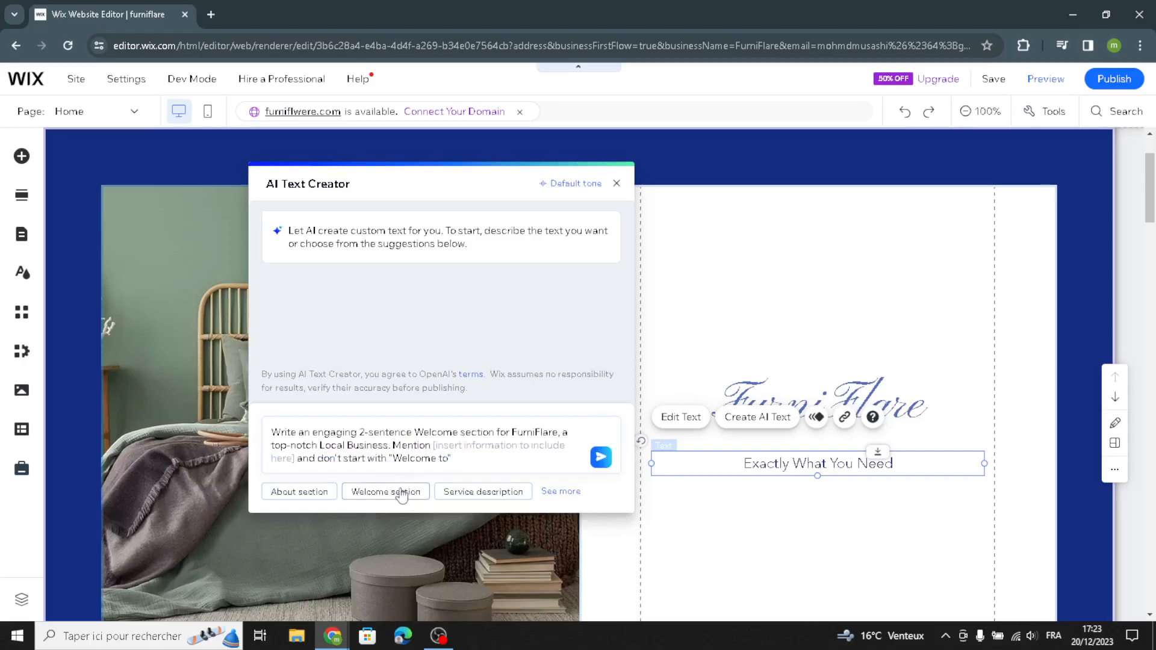
pyautogui.click(604, 464)
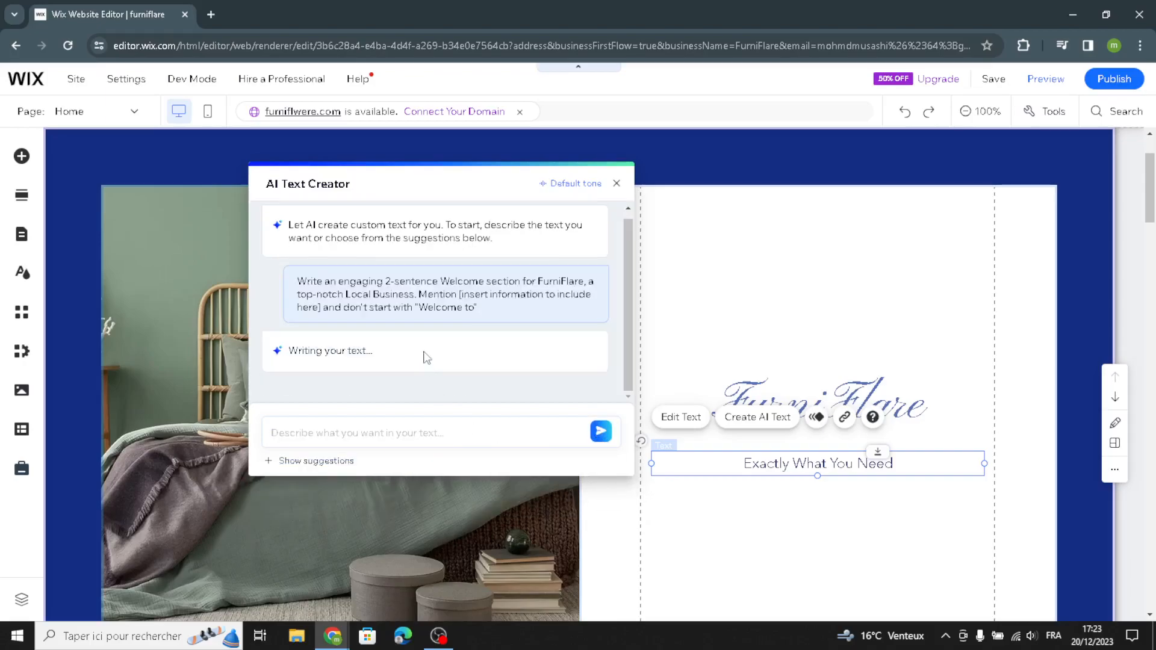
pyautogui.click(569, 308)
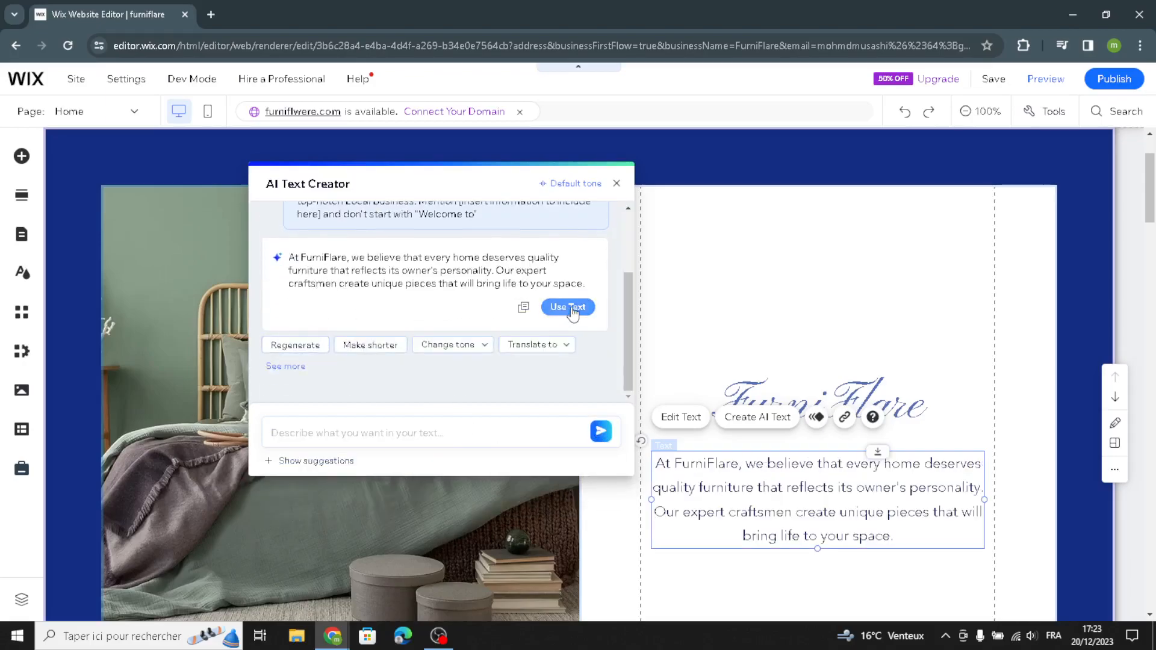
pyautogui.click(616, 183)
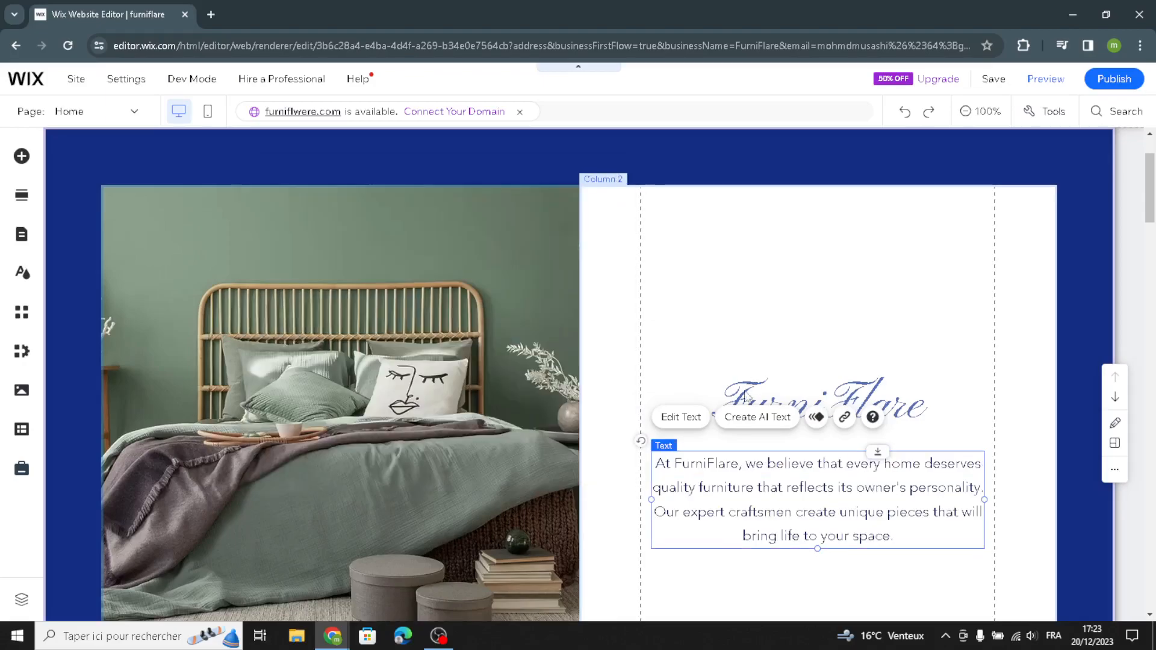
# - Set the paragraph under the FurniFlare title to 18 px and change its font to a bold monospaced typeface
pyautogui.click(680, 418)
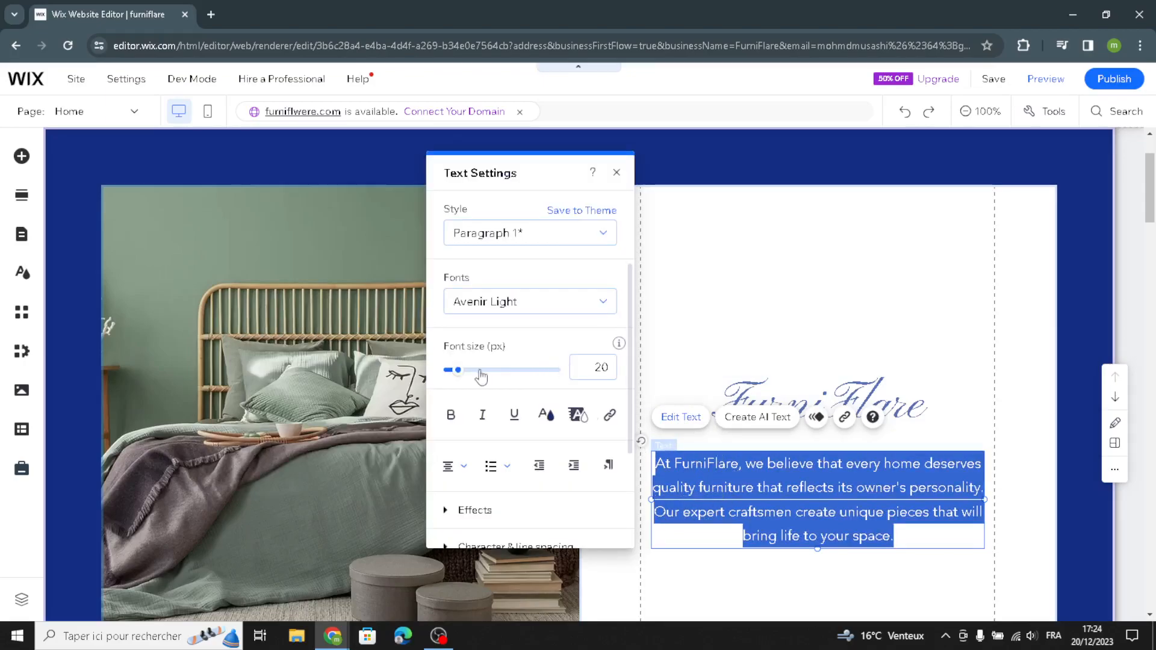
pyautogui.moveTo(459, 369)
pyautogui.mouseDown()
pyautogui.moveTo(467, 373)
pyautogui.moveTo(455, 377)
pyautogui.mouseUp()
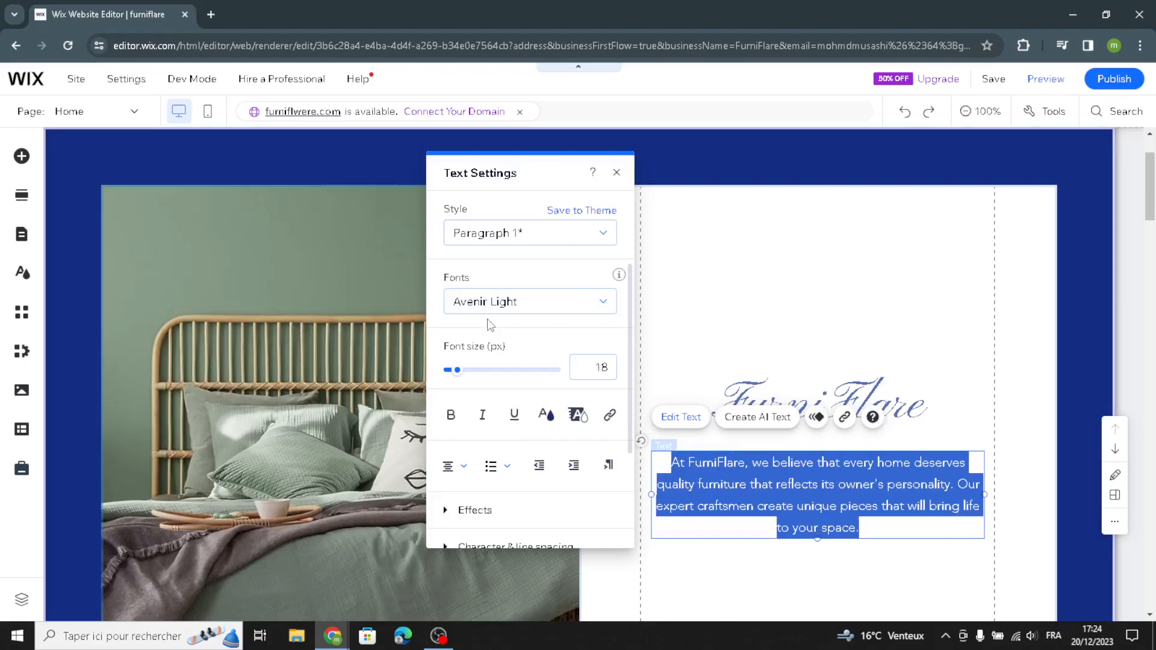
pyautogui.click(535, 302)
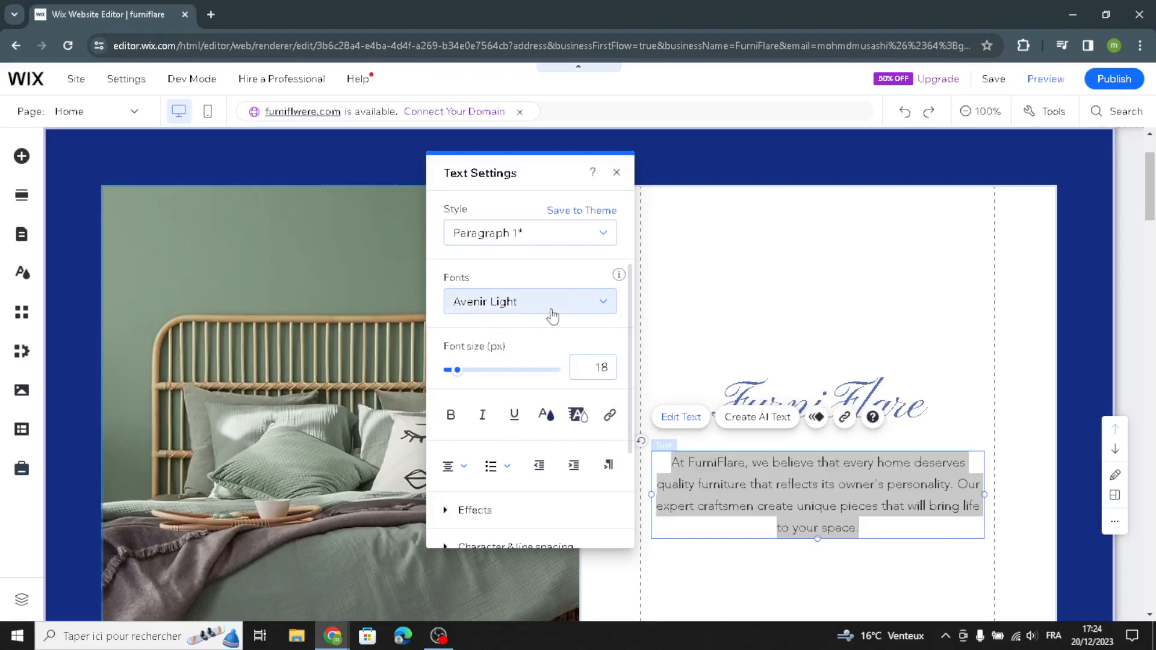
pyautogui.click(528, 379)
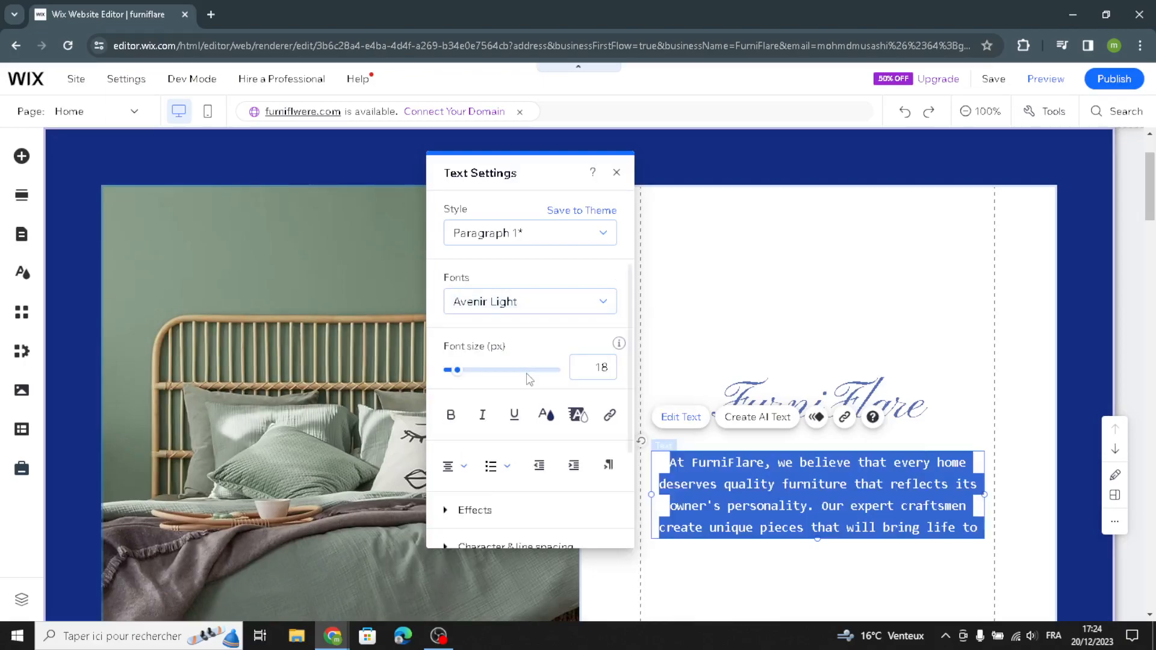
pyautogui.click(734, 323)
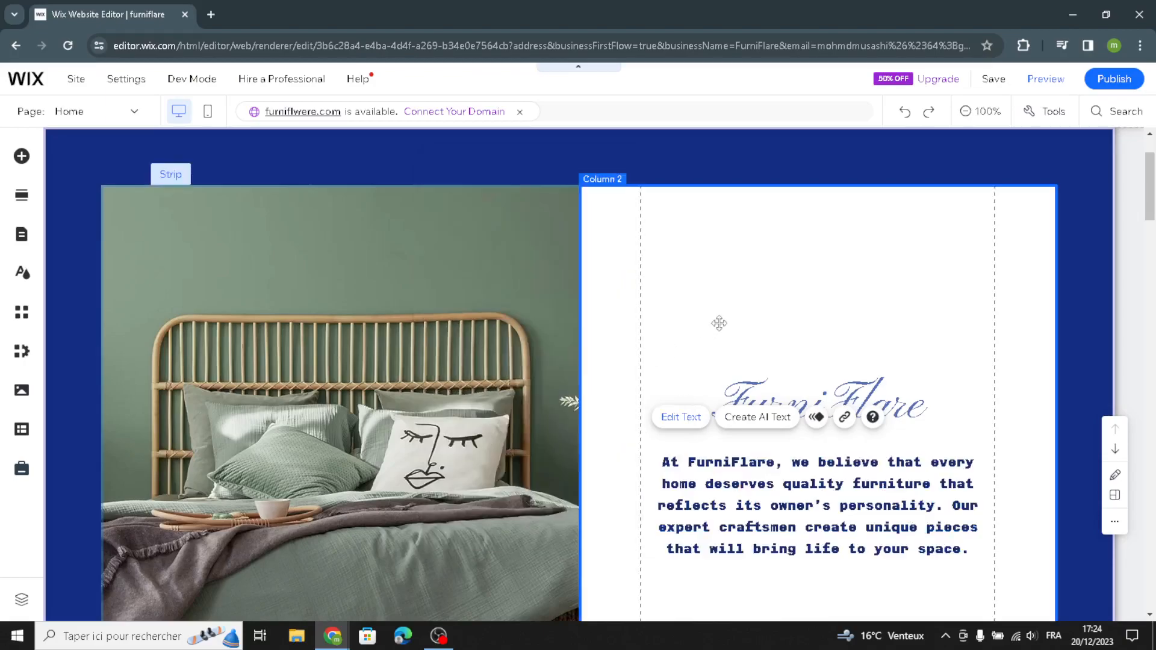
# - Open product management from the homepage's Products section and start a new product
pyautogui.scroll(-5, 640, 498)
pyautogui.scroll(-6, 635, 508)
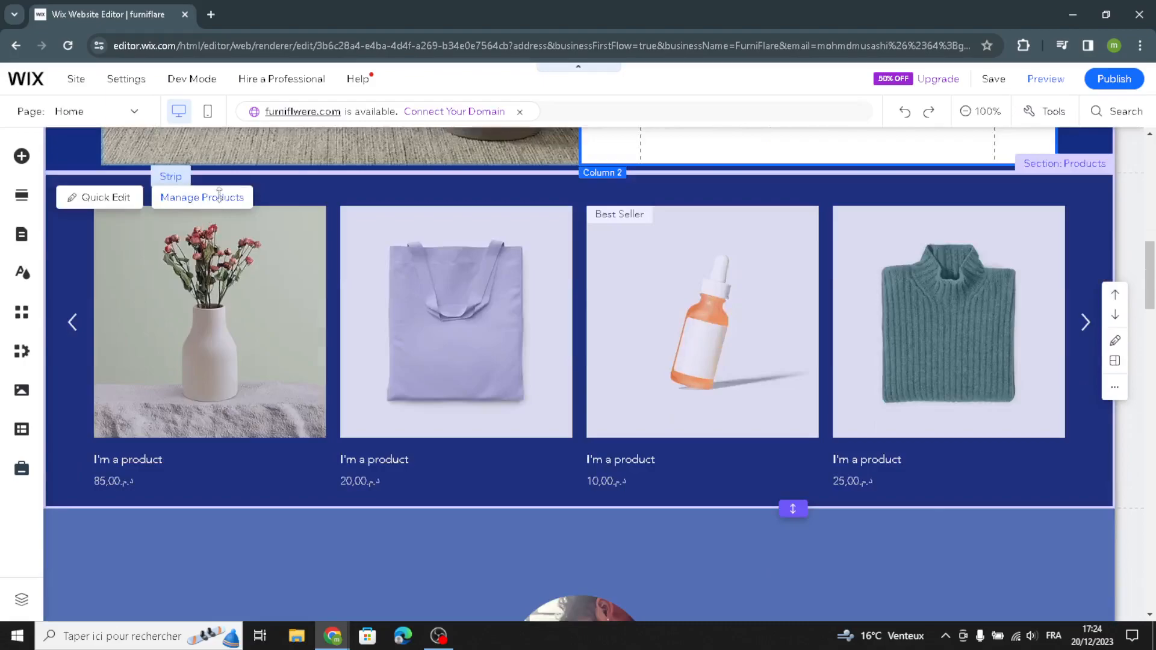
pyautogui.click(220, 196)
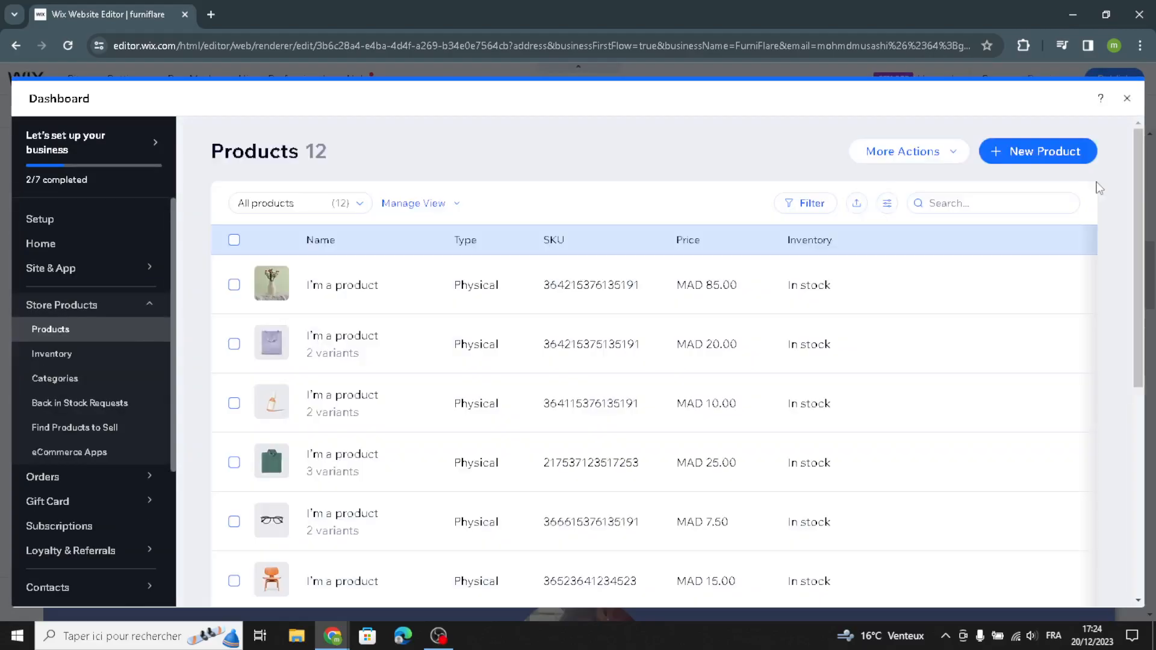
pyautogui.click(1013, 154)
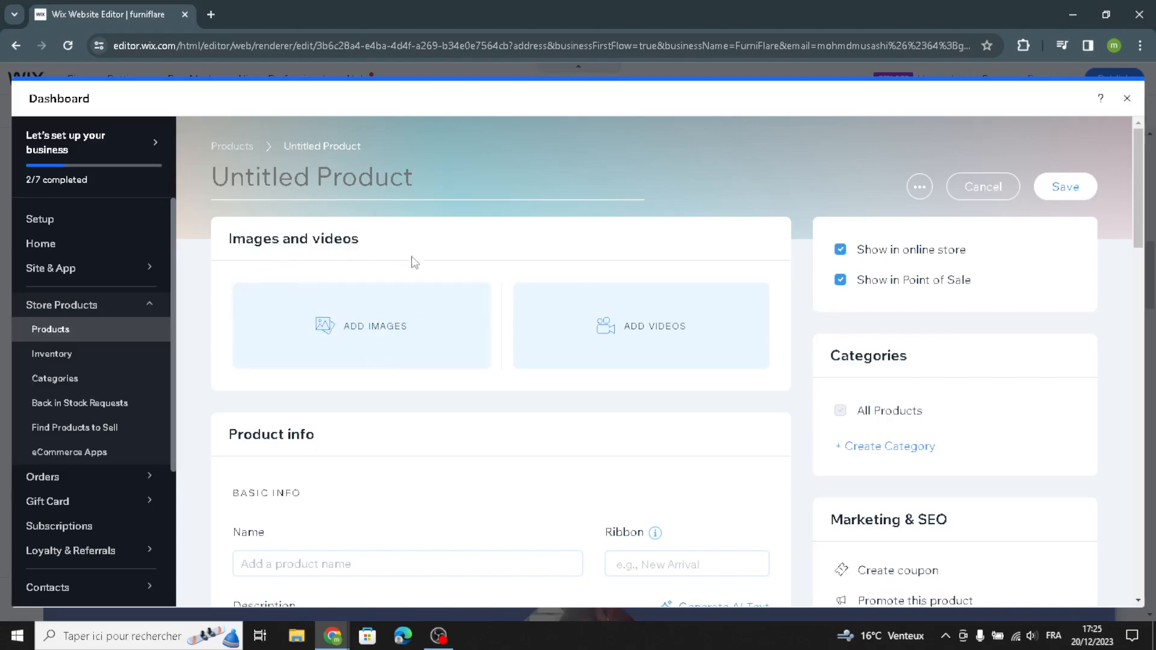
# - Examine the new product form's media, product info, pricing, options and inventory settings, and close the dashboard without saving
pyautogui.scroll(-2, 359, 439)
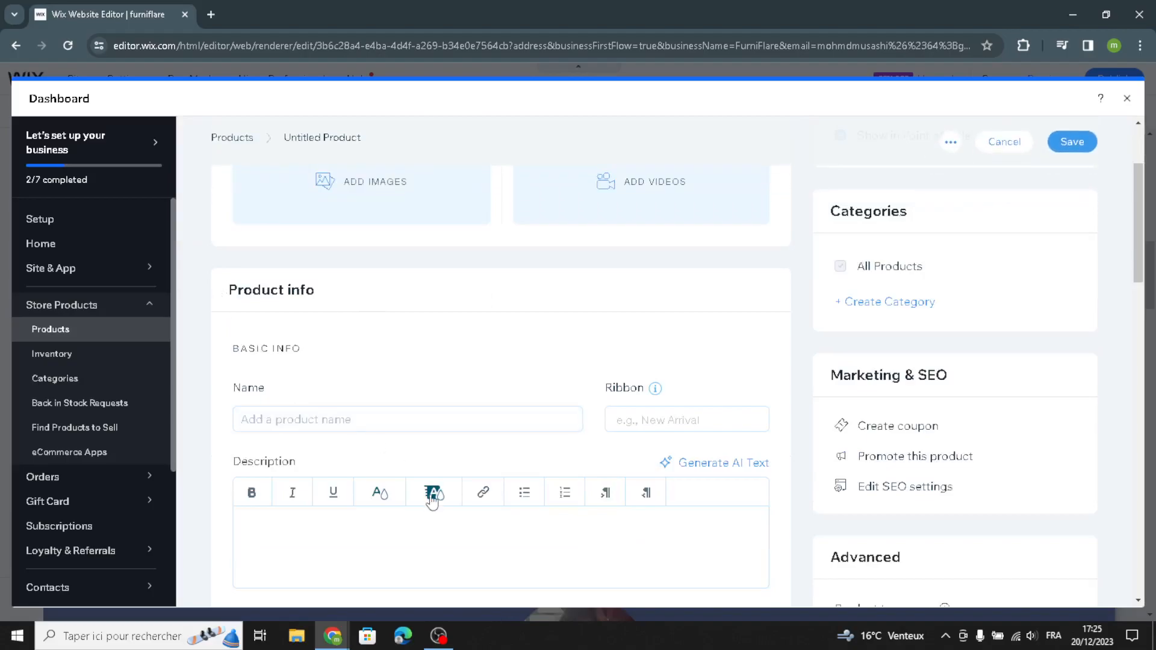
pyautogui.scroll(-4, 249, 447)
pyautogui.scroll(-3, 391, 502)
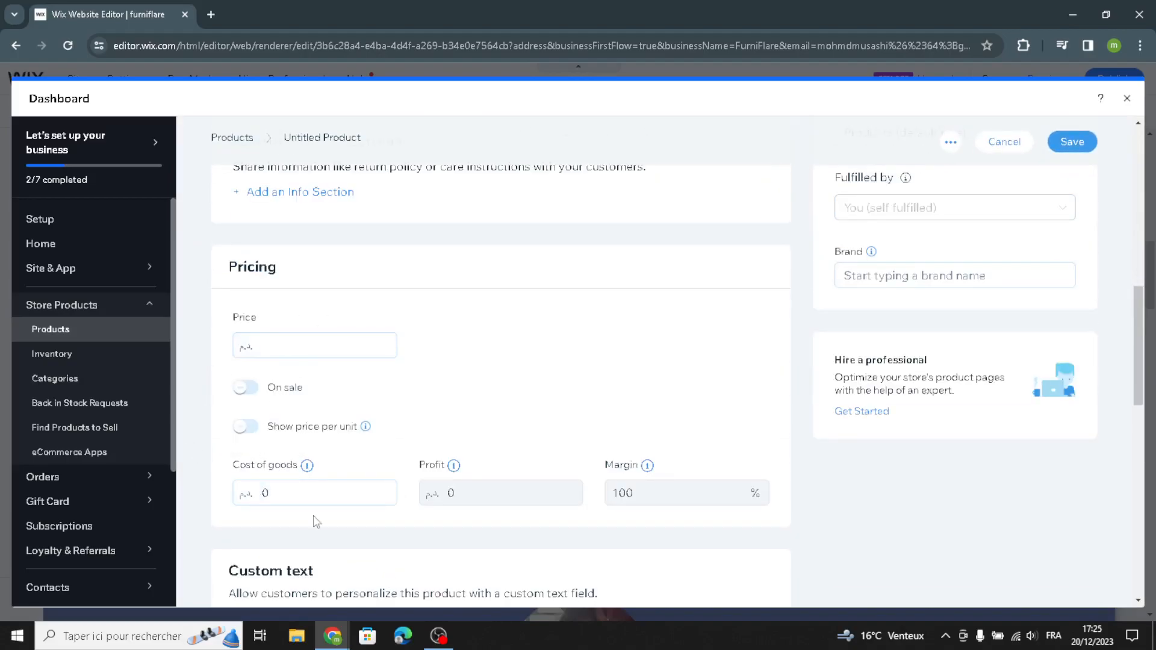
pyautogui.scroll(-6, 317, 522)
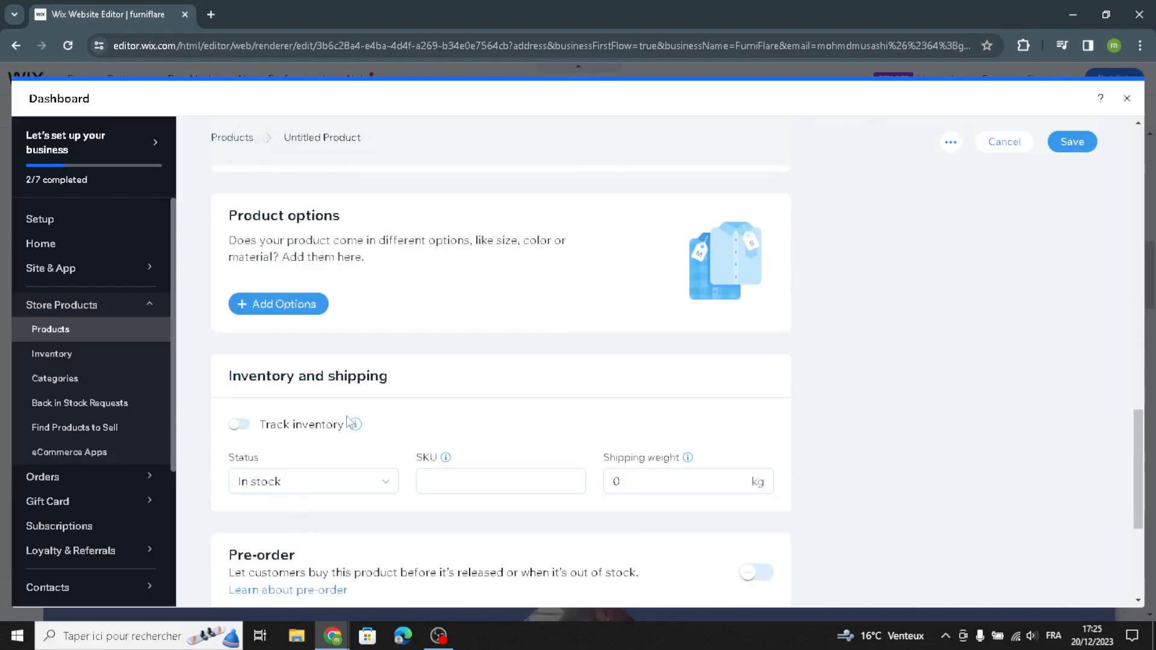
pyautogui.scroll(-4, 380, 490)
pyautogui.scroll(7, 359, 522)
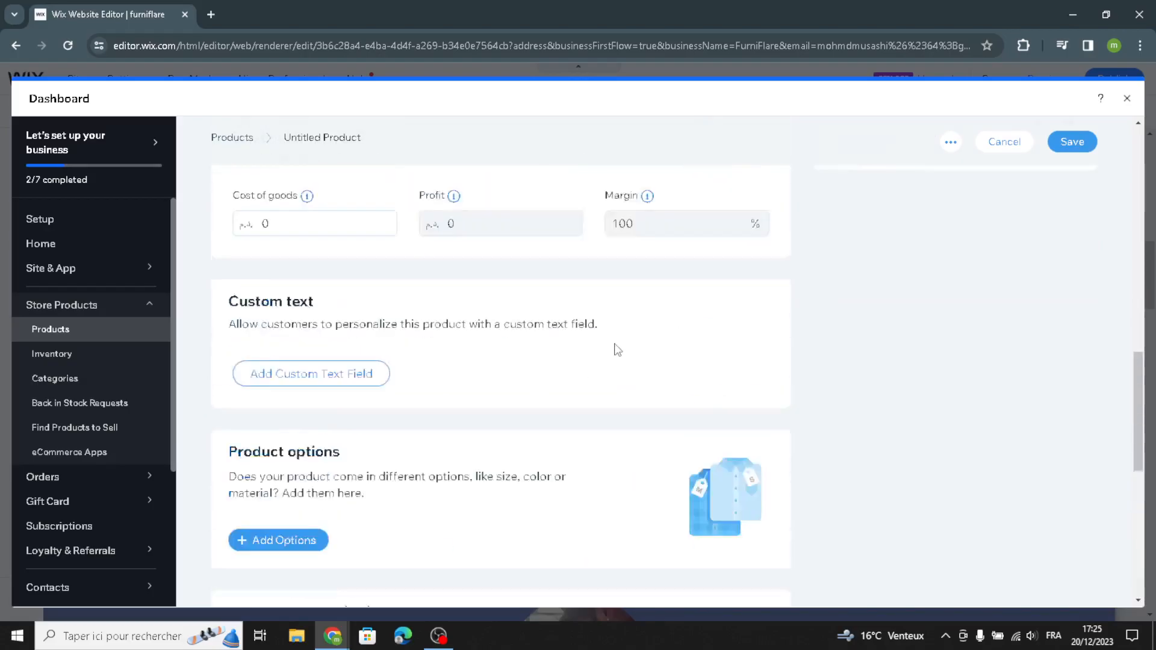
pyautogui.scroll(10, 616, 347)
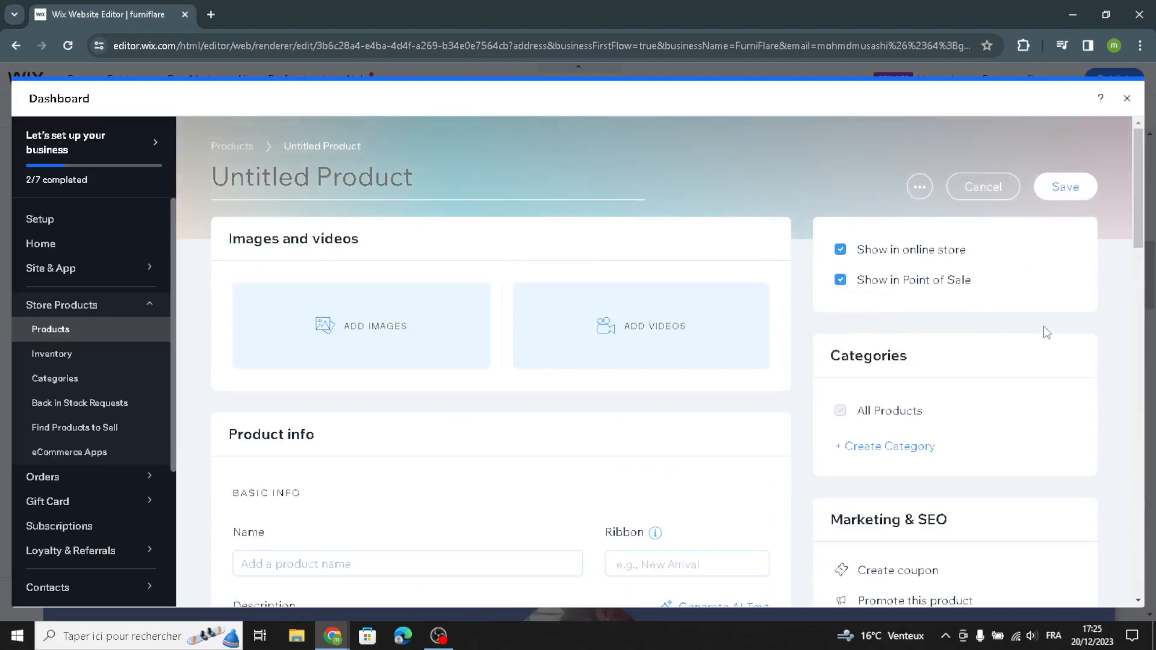
pyautogui.scroll(-2, 794, 458)
pyautogui.scroll(3, 996, 250)
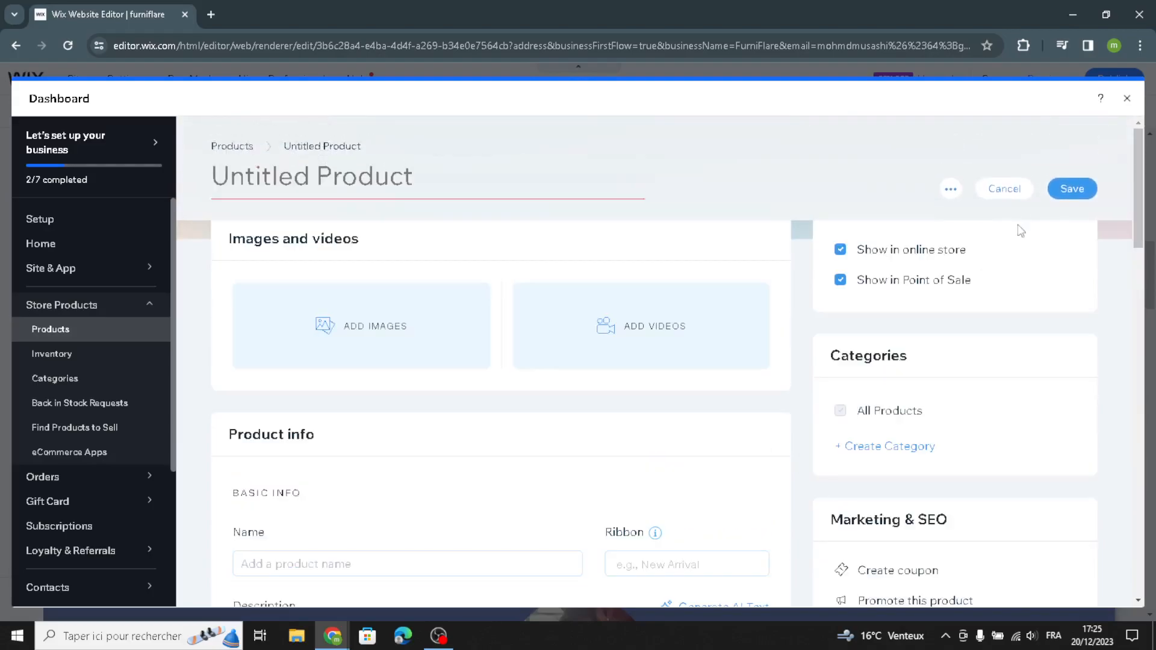
pyautogui.click(1127, 100)
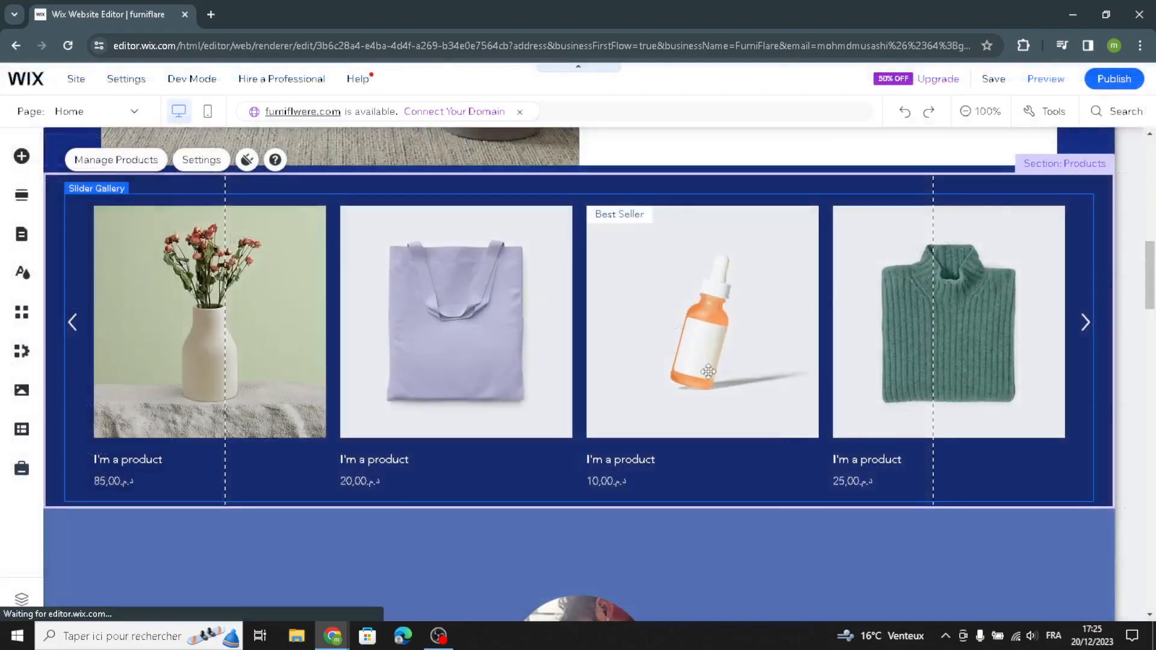
# - Replace the Our Background paragraph with AI-generated text using the suggested About section prompt, and close the AI Text Creator
pyautogui.scroll(-5, 565, 511)
pyautogui.scroll(5, 550, 451)
pyautogui.scroll(-6, 677, 588)
pyautogui.scroll(-1, 700, 386)
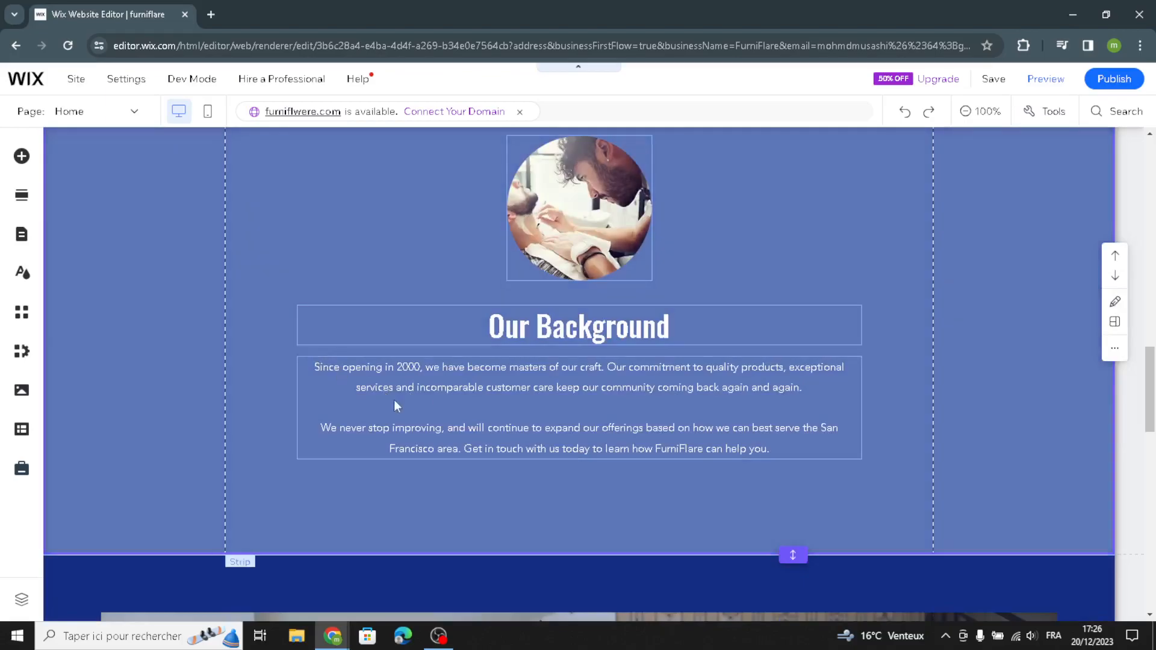
pyautogui.click(470, 373)
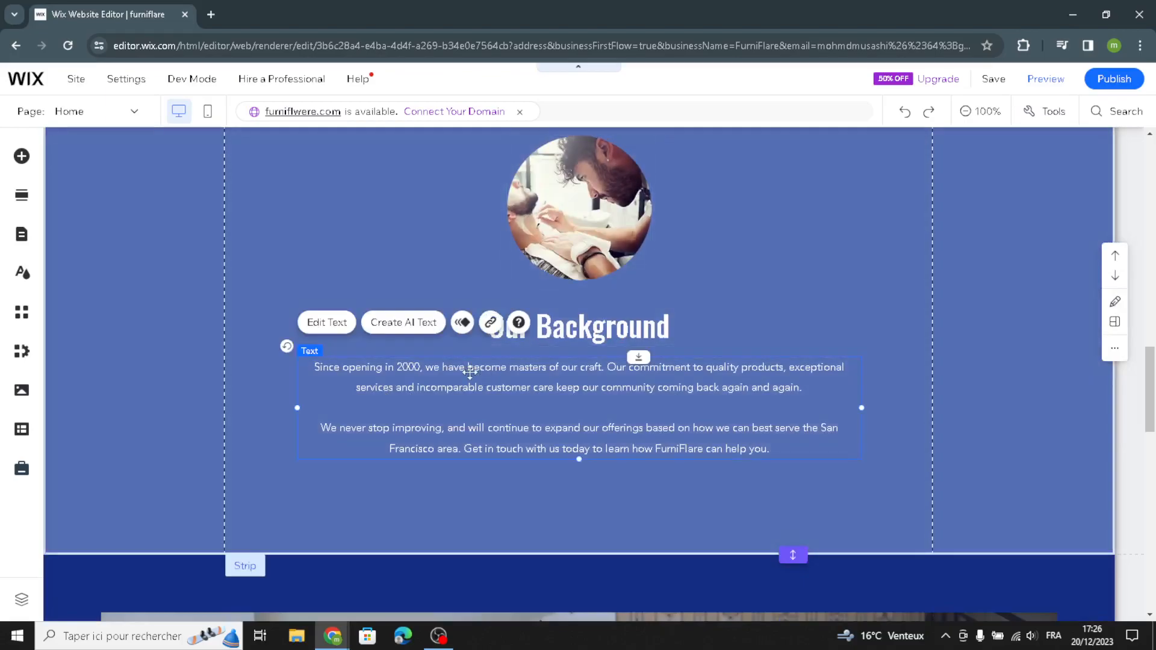
pyautogui.click(410, 329)
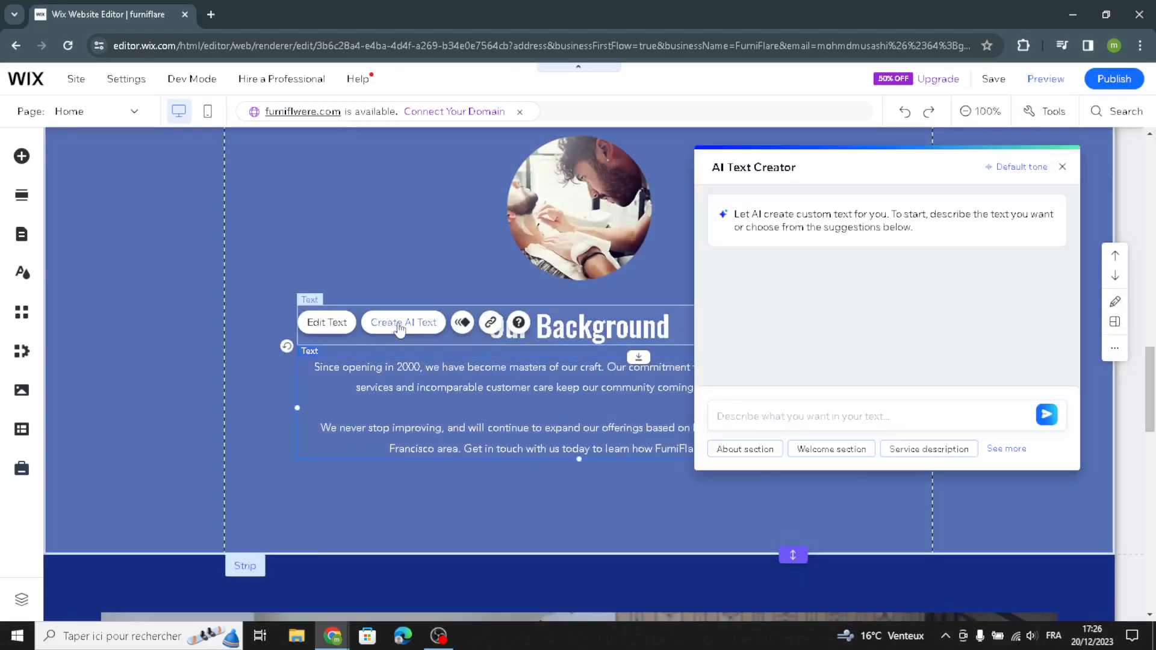
pyautogui.click(750, 451)
pyautogui.click(1043, 422)
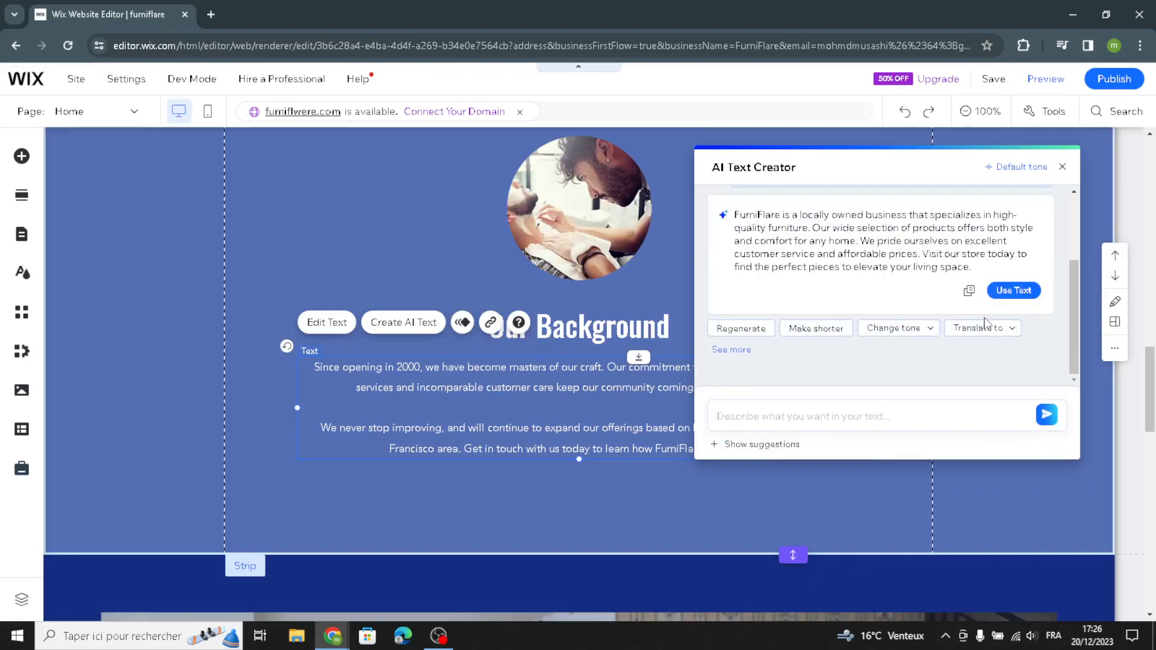
pyautogui.click(1007, 293)
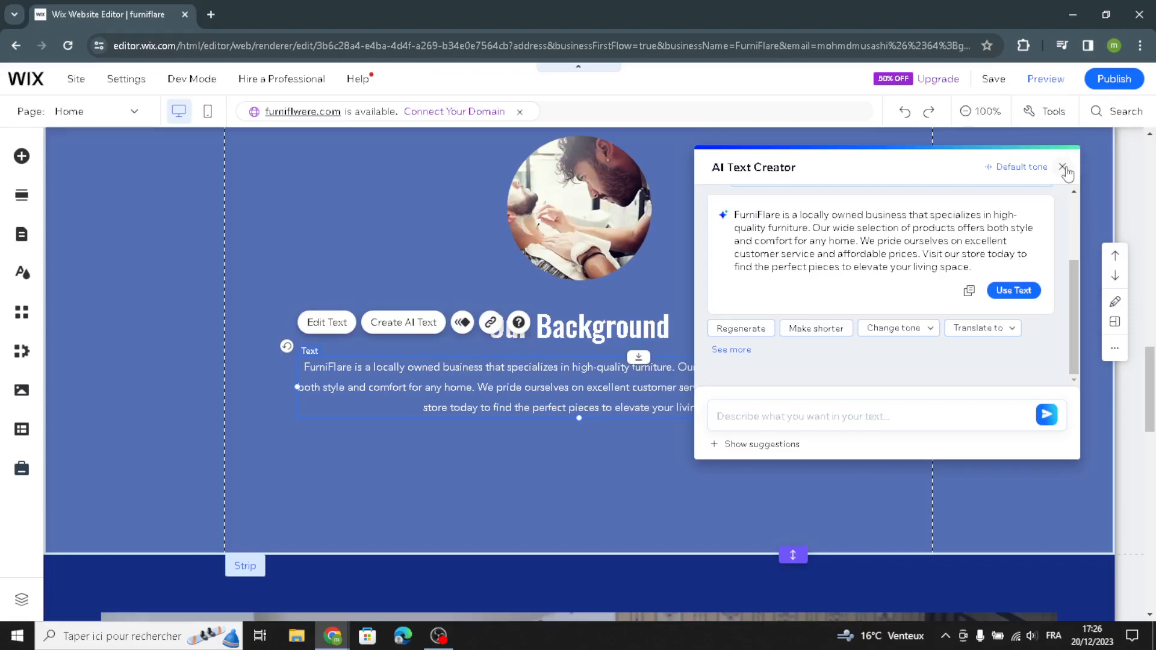
pyautogui.click(353, 239)
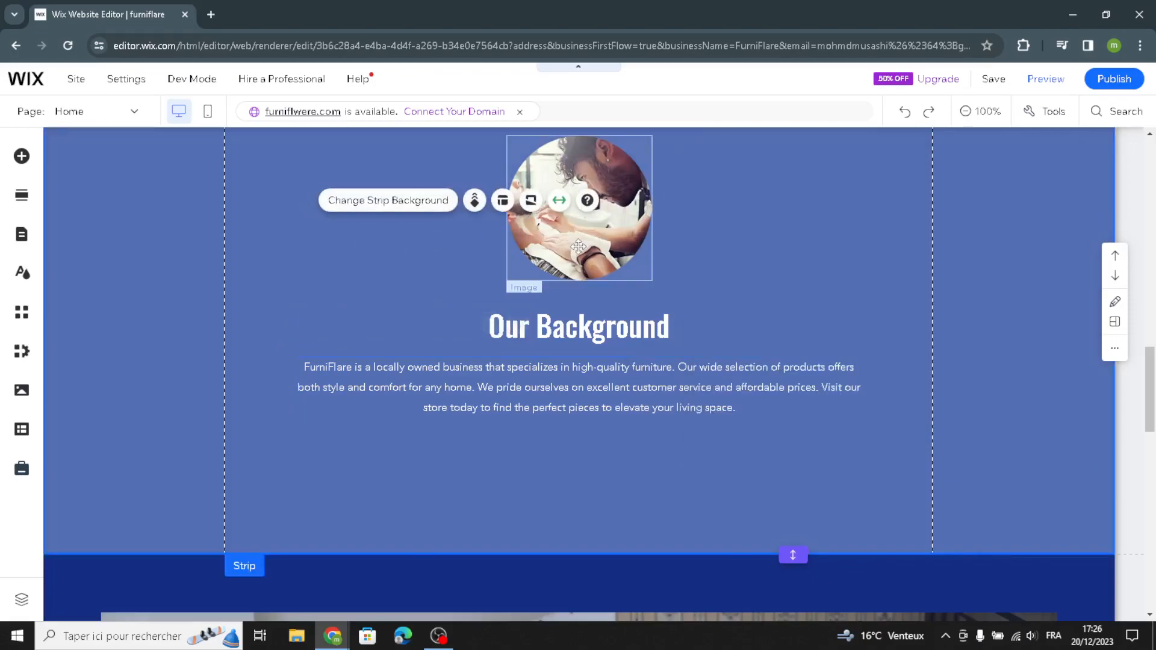
# - Bring up the image chooser for the round barber photo above Our Background and search the media for "furnishings"
pyautogui.click(599, 238)
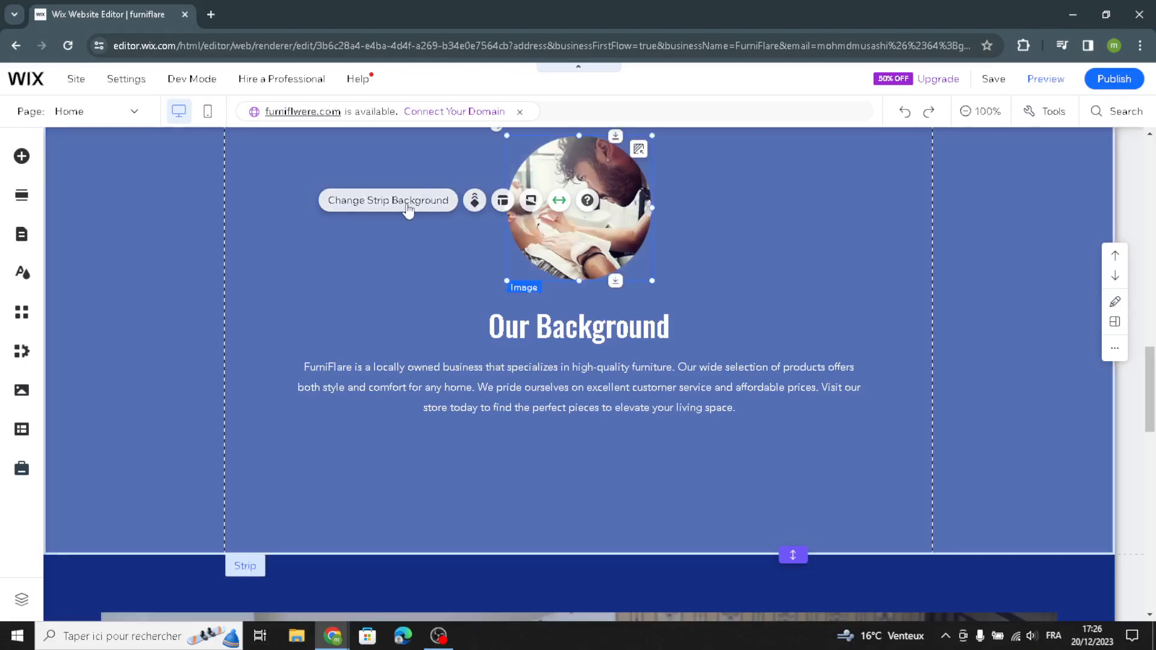
pyautogui.click(555, 324)
pyautogui.click(417, 175)
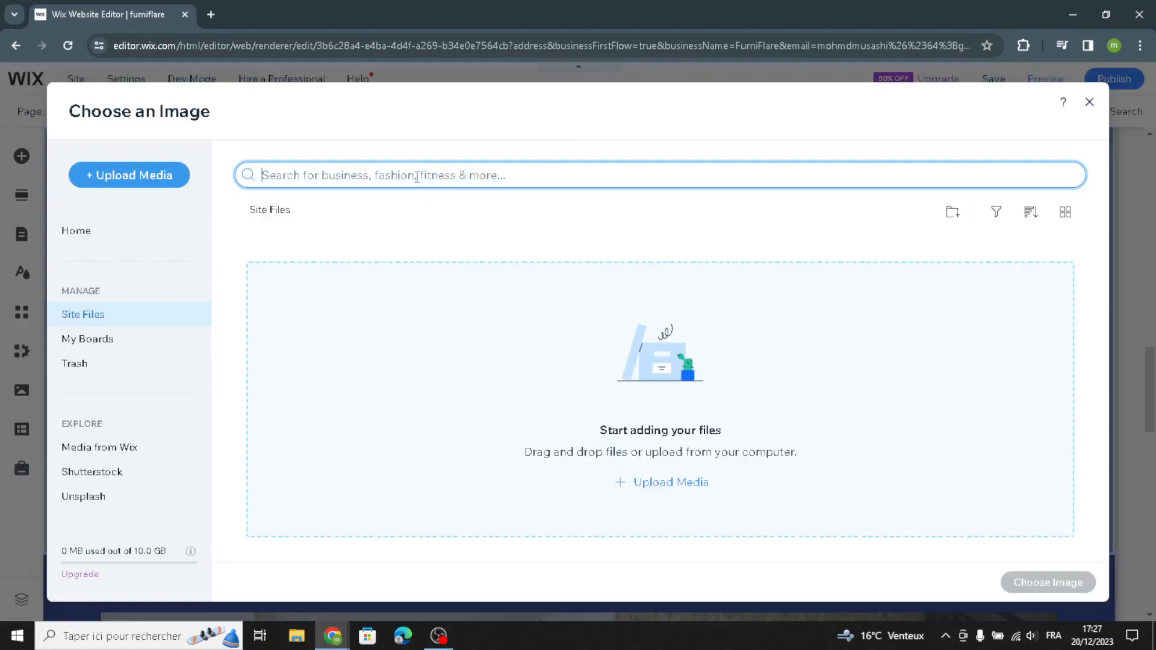
pyautogui.write('fu')
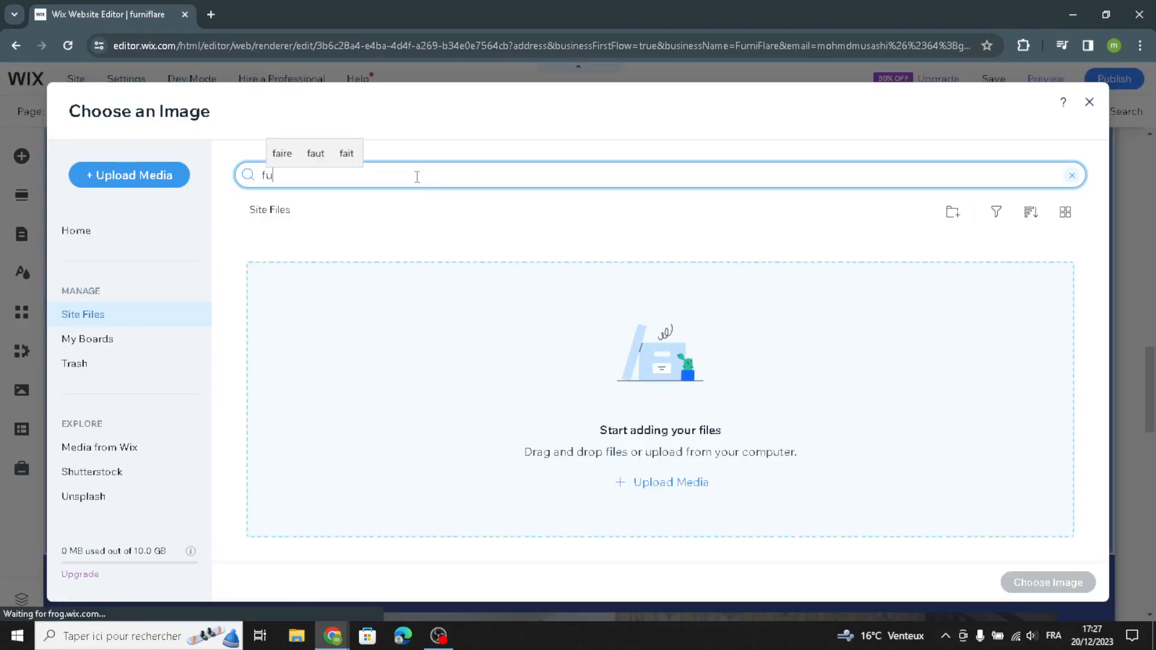
pyautogui.write('r')
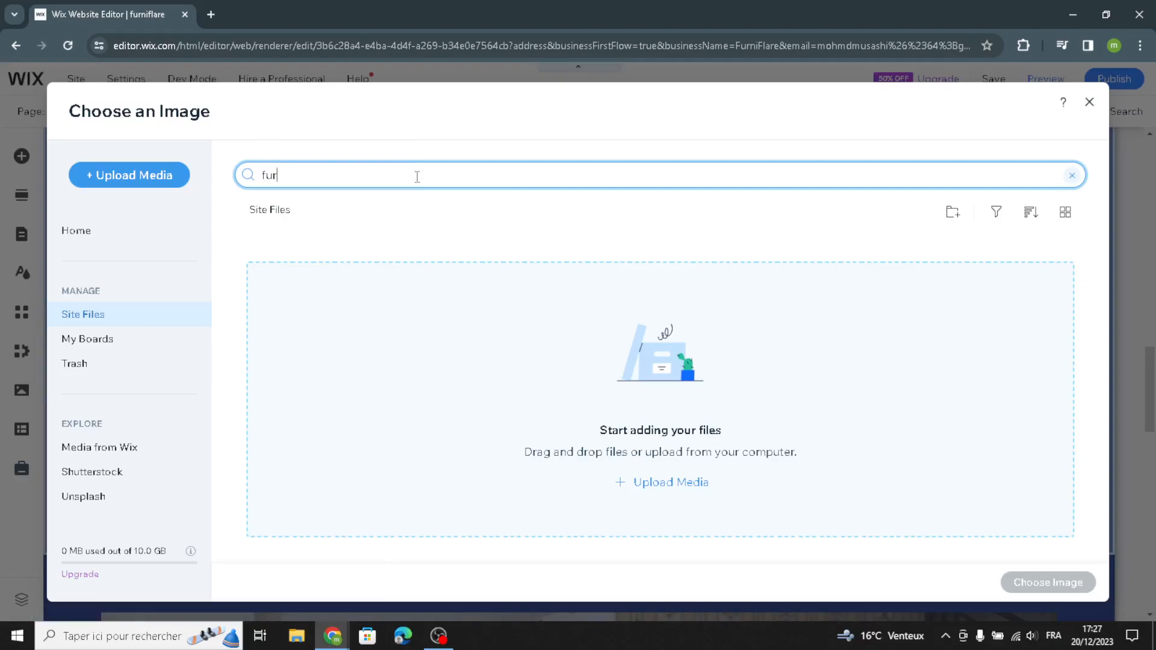
pyautogui.write('inishings')
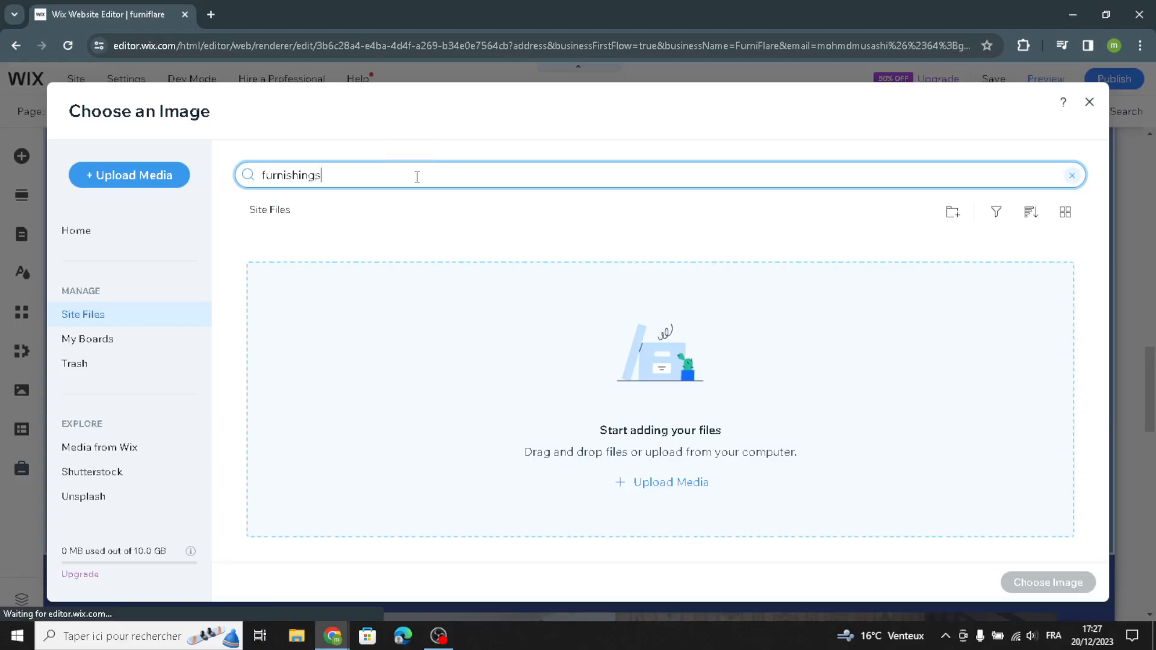
pyautogui.press('Return')
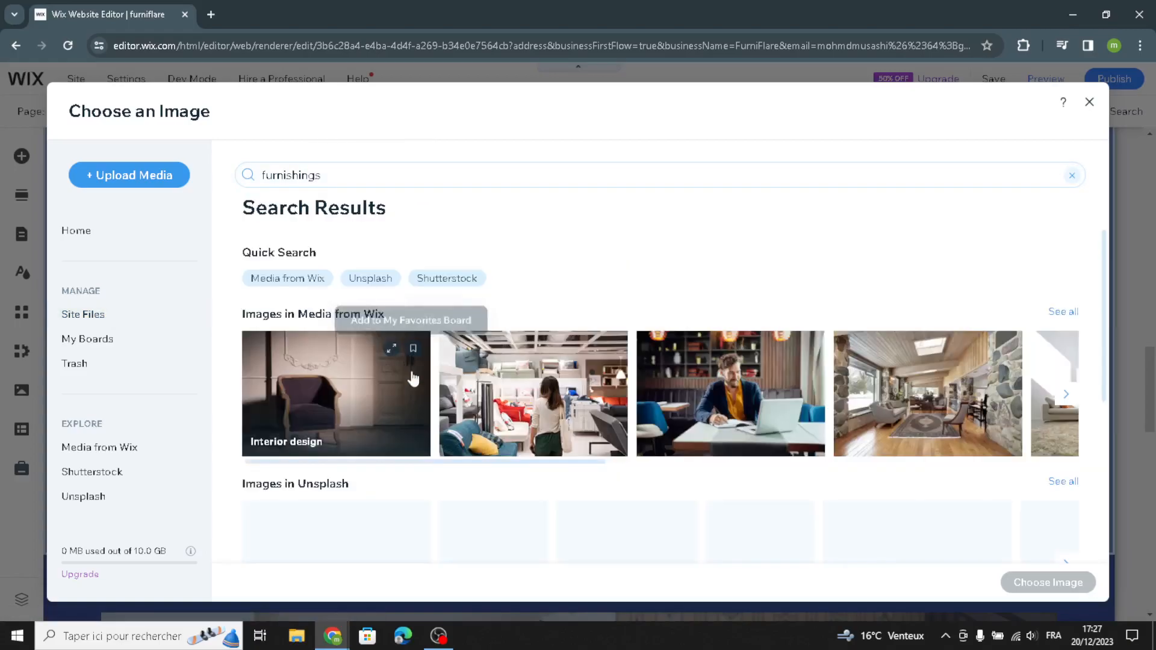
# - Replace the round photo with the Unsplash image of cushions and a black-and-white patterned throw
pyautogui.scroll(-1, 675, 390)
pyautogui.scroll(-2, 676, 390)
pyautogui.scroll(2, 692, 367)
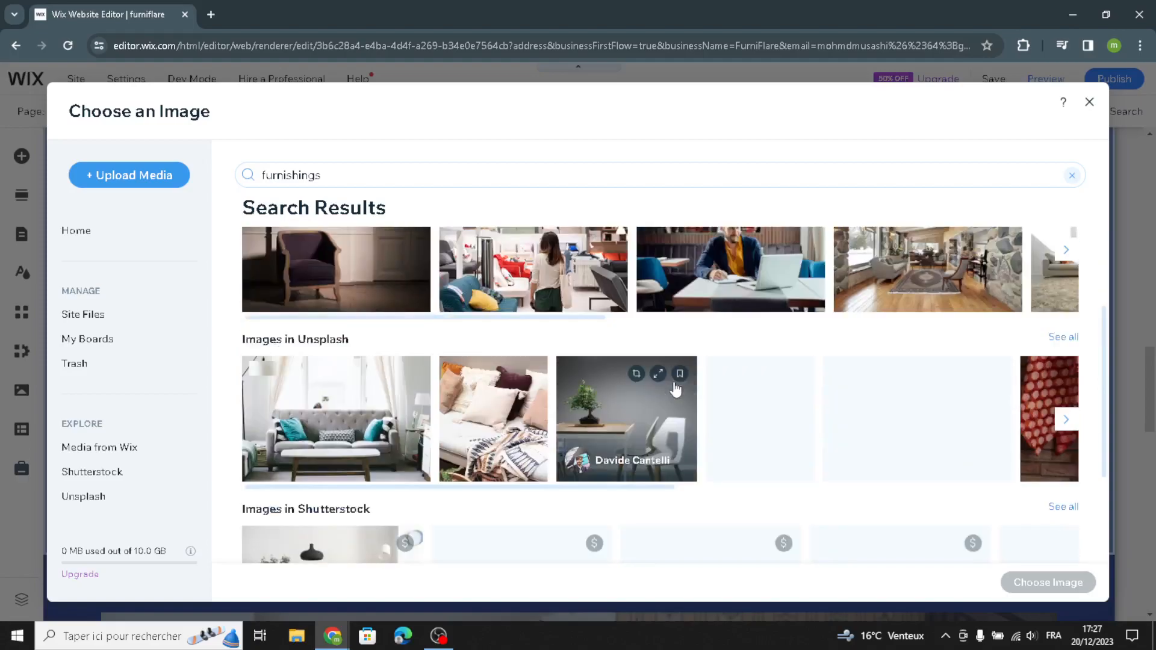
pyautogui.scroll(-2, 666, 392)
pyautogui.scroll(1, 668, 394)
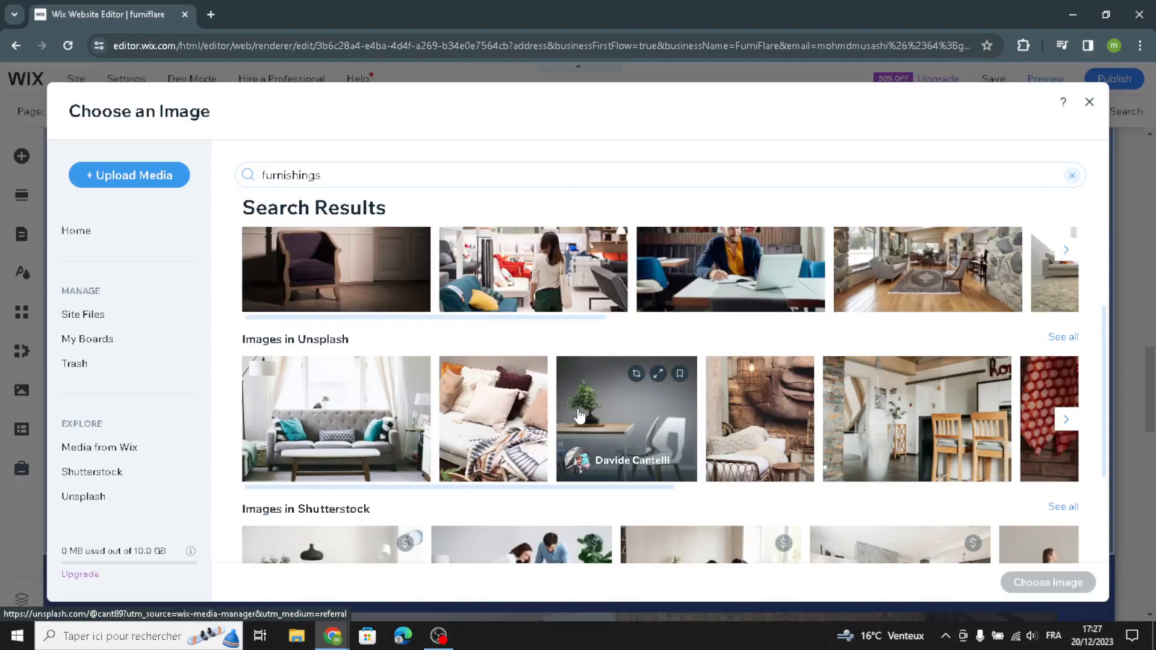
pyautogui.click(485, 421)
pyautogui.click(1006, 585)
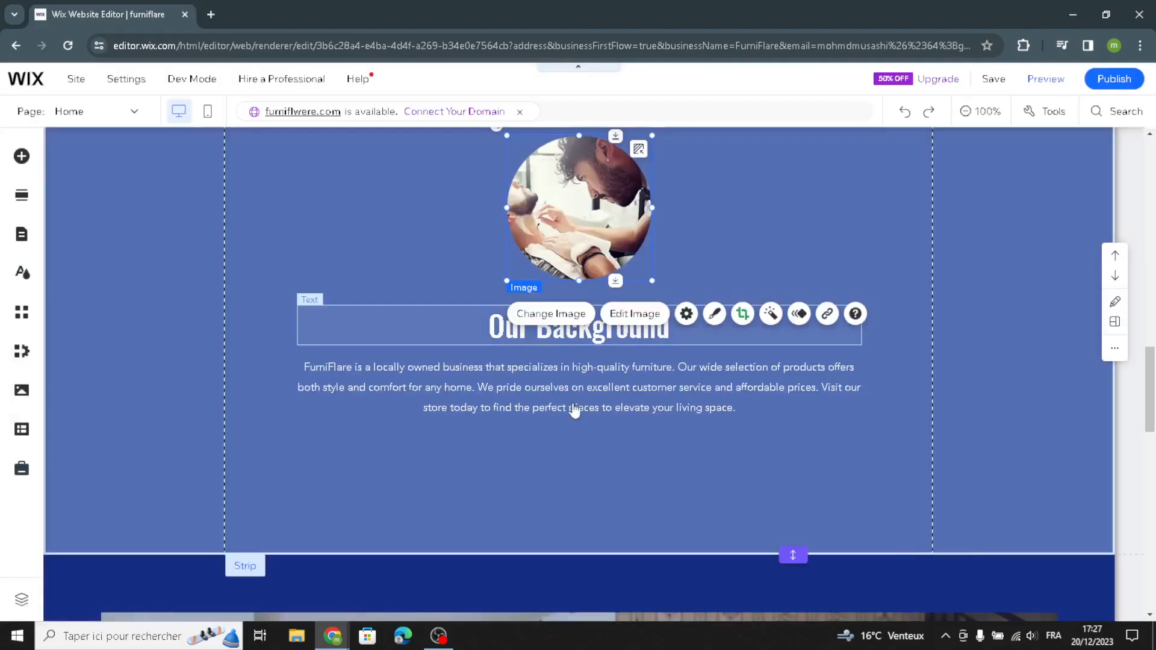
# - Generate AI text for the opening hours lines in the Opening Hours section from a suggested prompt
pyautogui.scroll(-1, 668, 464)
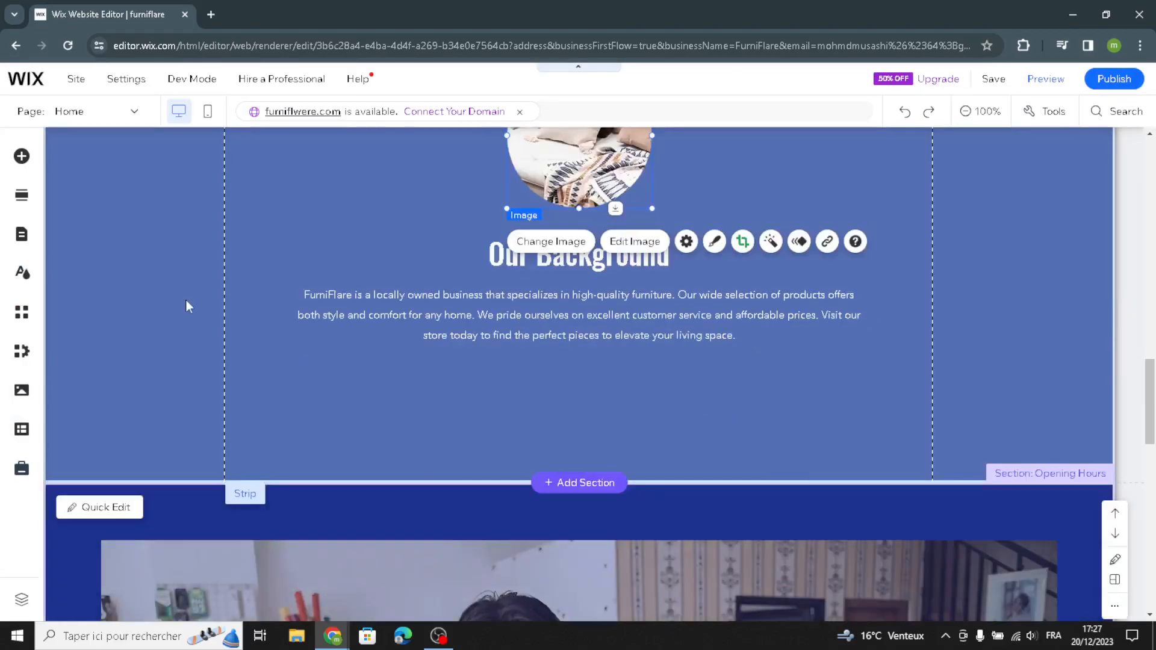
pyautogui.scroll(-5, 397, 420)
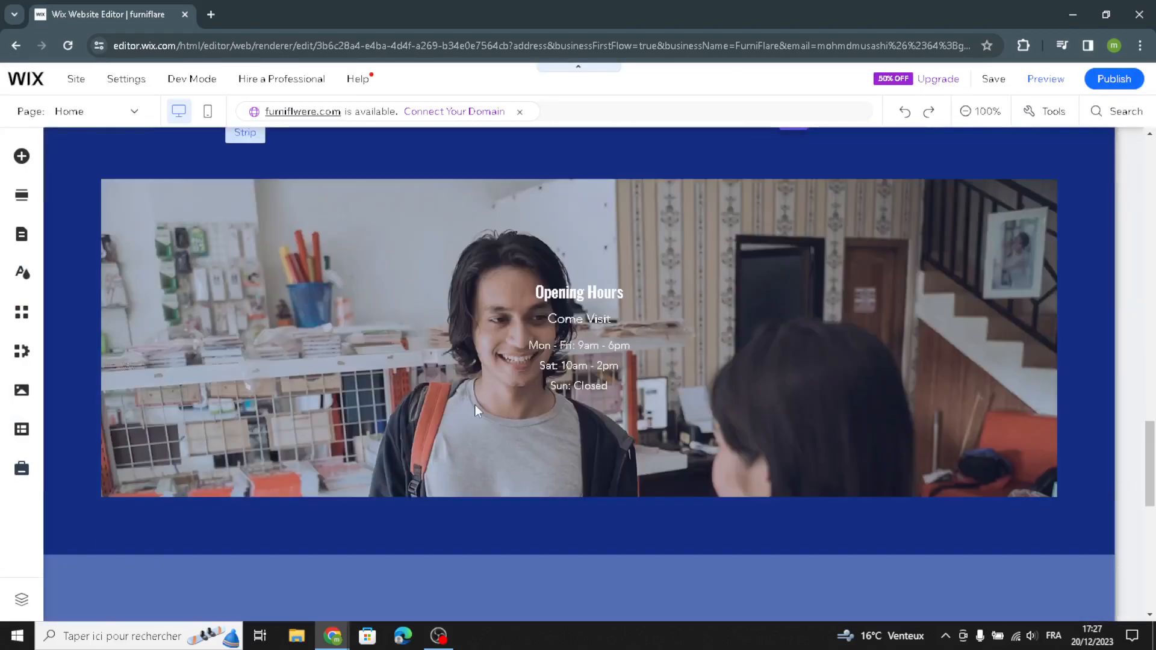
pyautogui.scroll(2, 725, 341)
pyautogui.scroll(-2, 876, 482)
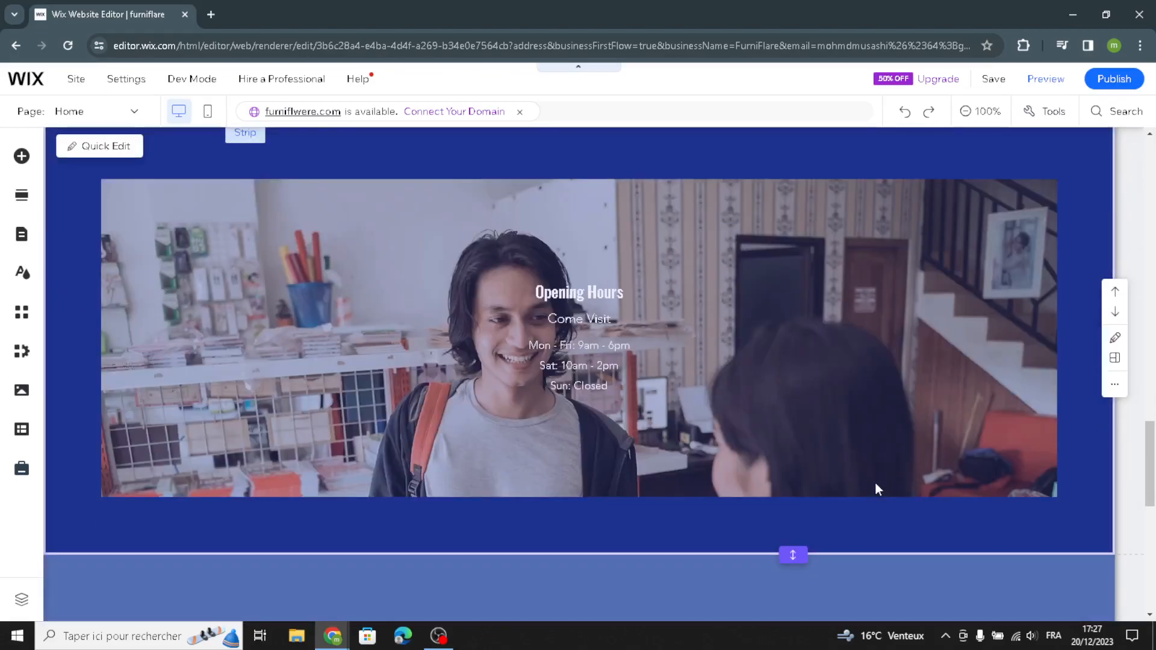
pyautogui.scroll(1, 590, 387)
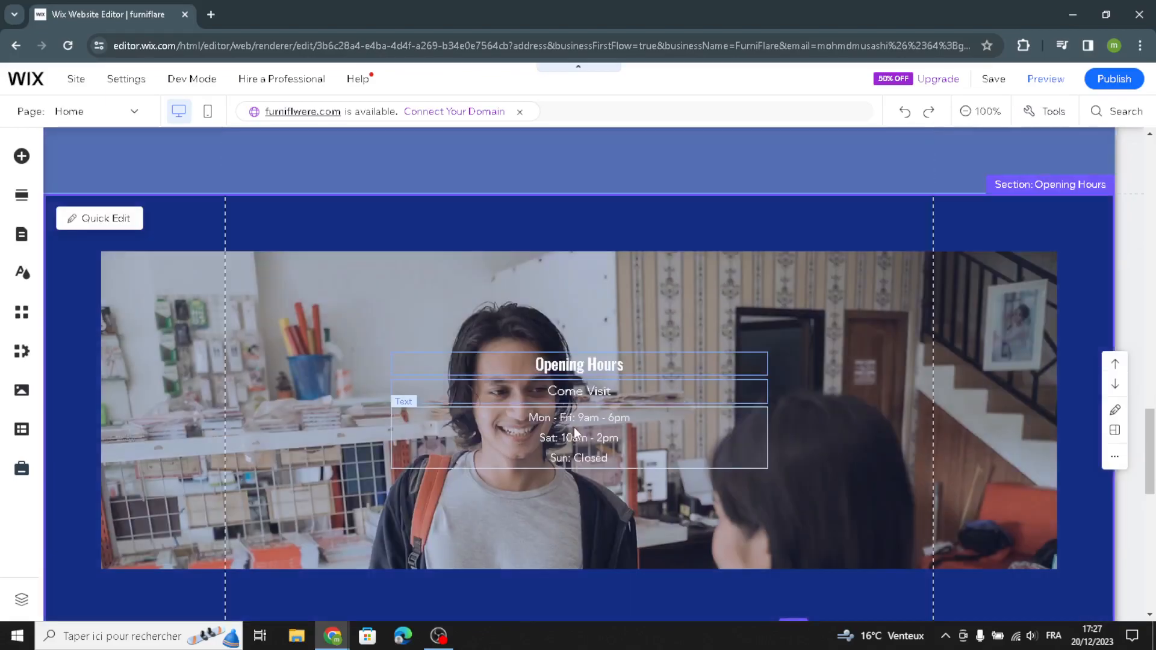
pyautogui.click(518, 435)
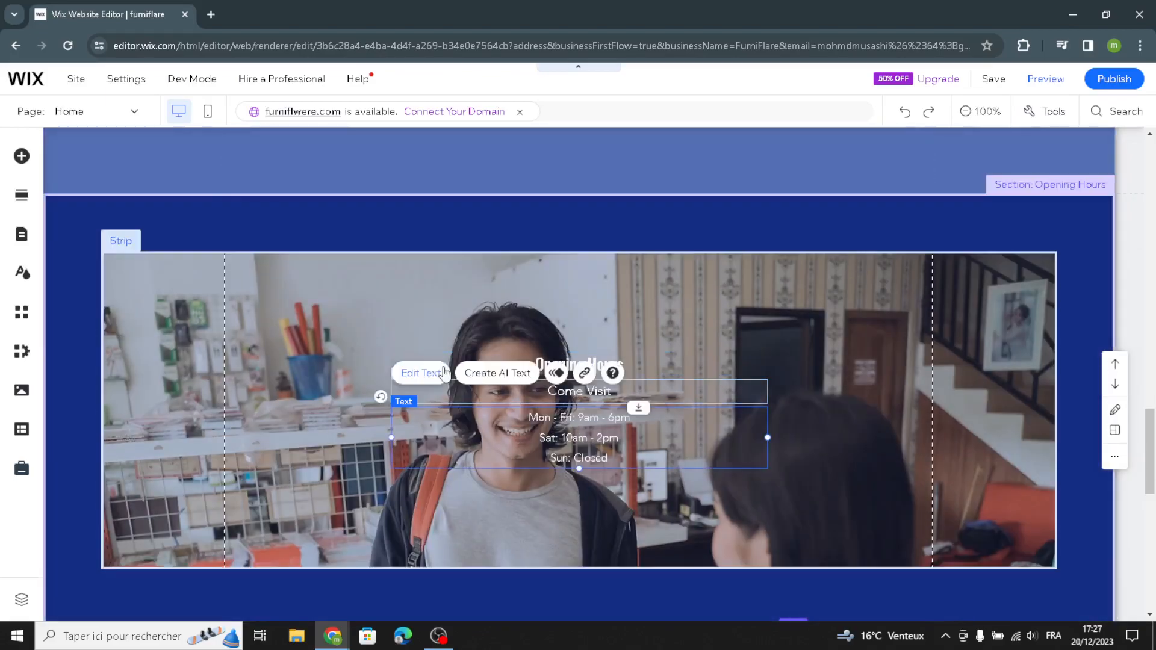
pyautogui.click(488, 373)
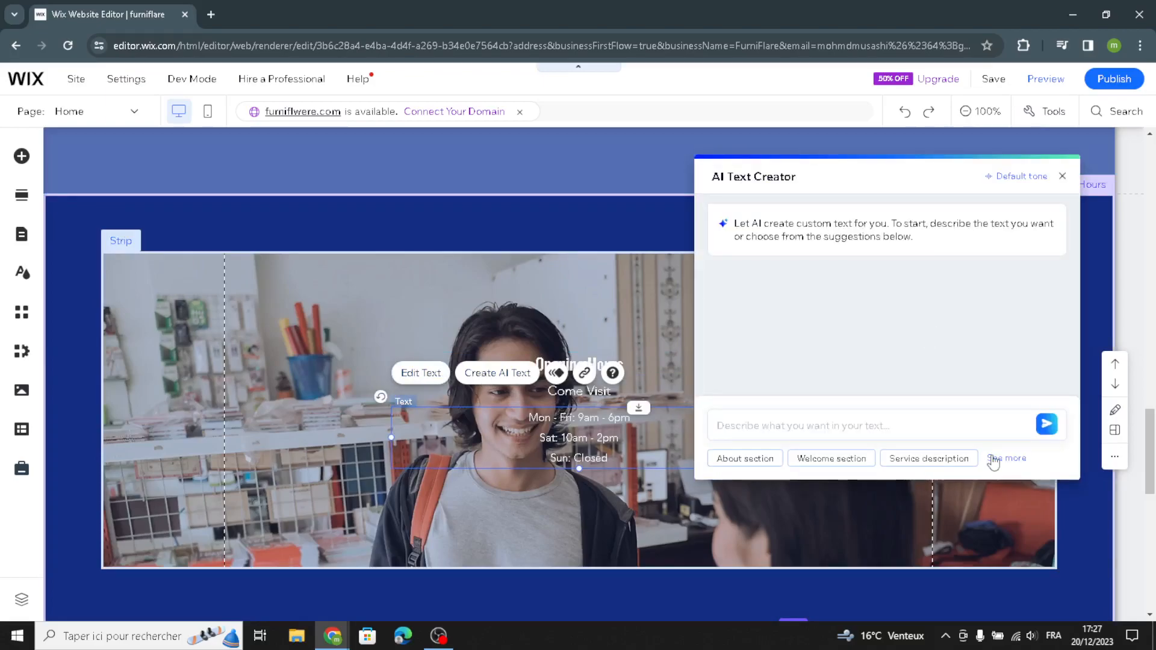
pyautogui.click(993, 460)
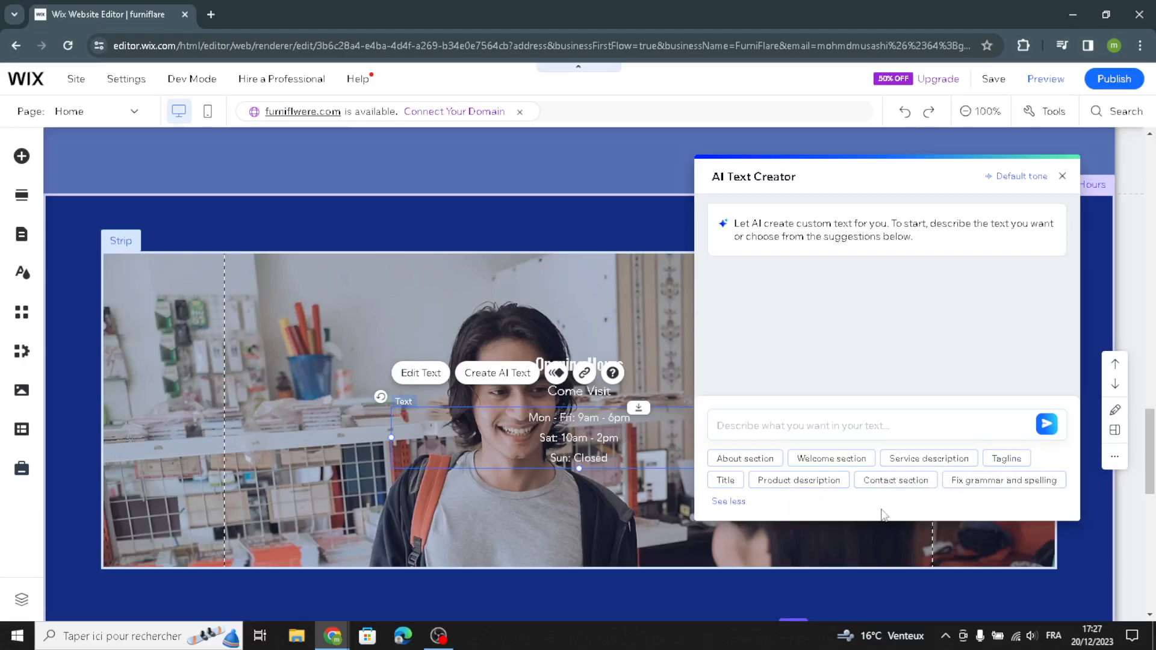
pyautogui.click(932, 460)
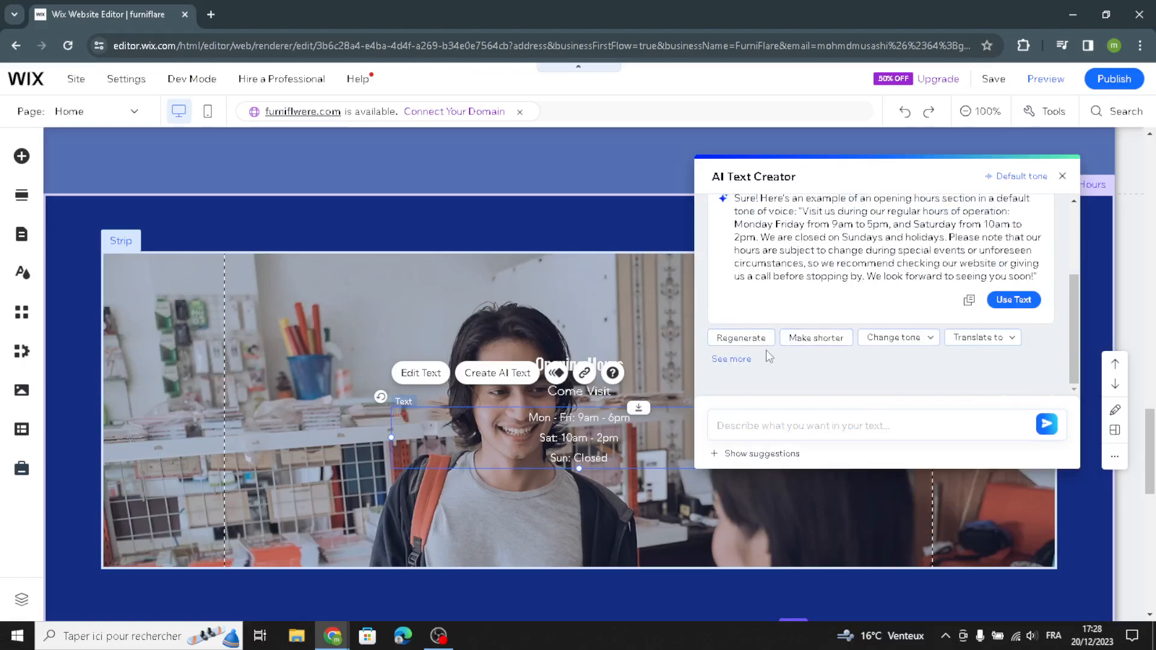
# - Shorten the generated opening hours text, use it in the Opening Hours section and close the AI Text Creator
pyautogui.click(846, 342)
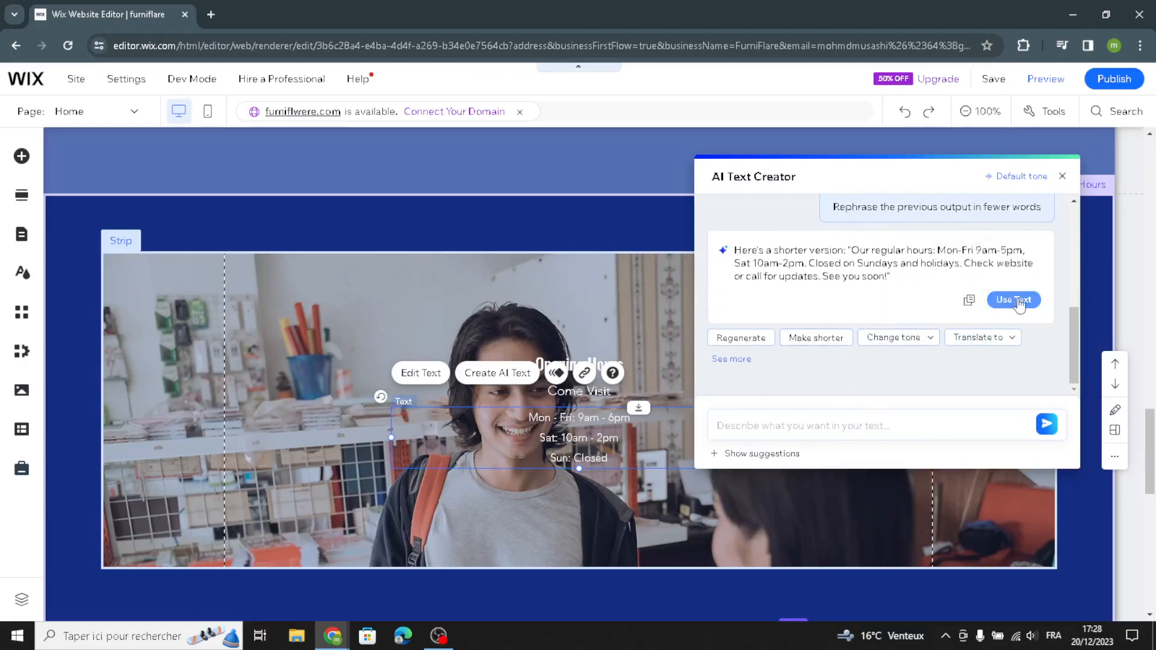
pyautogui.click(1013, 301)
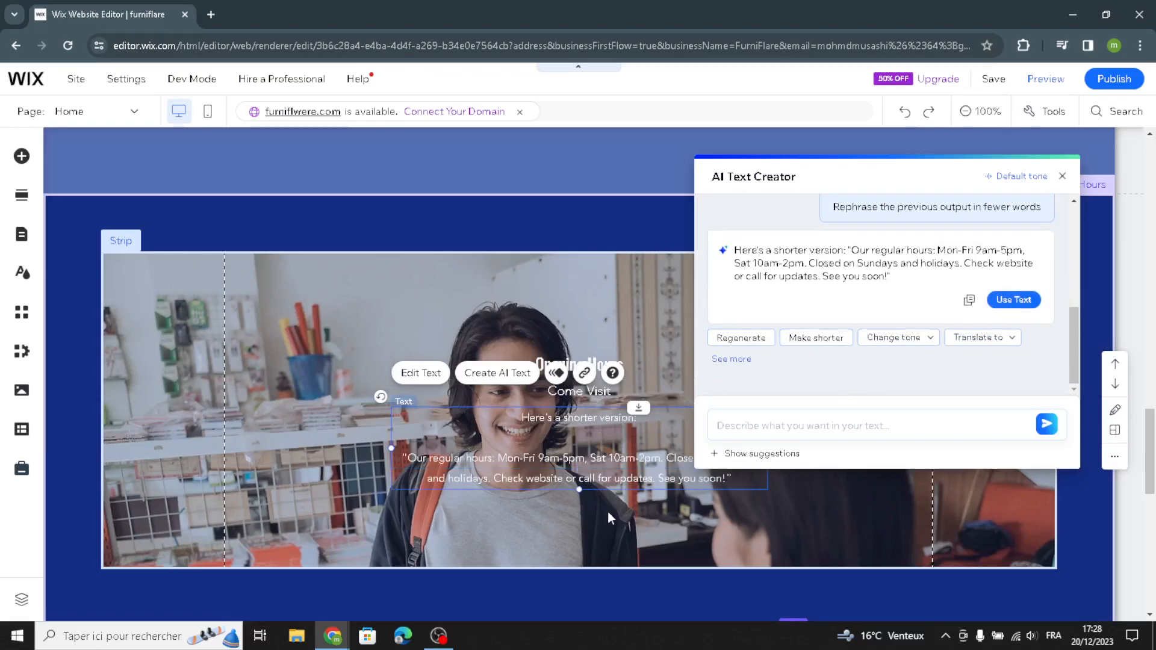
pyautogui.click(1063, 176)
pyautogui.click(1048, 264)
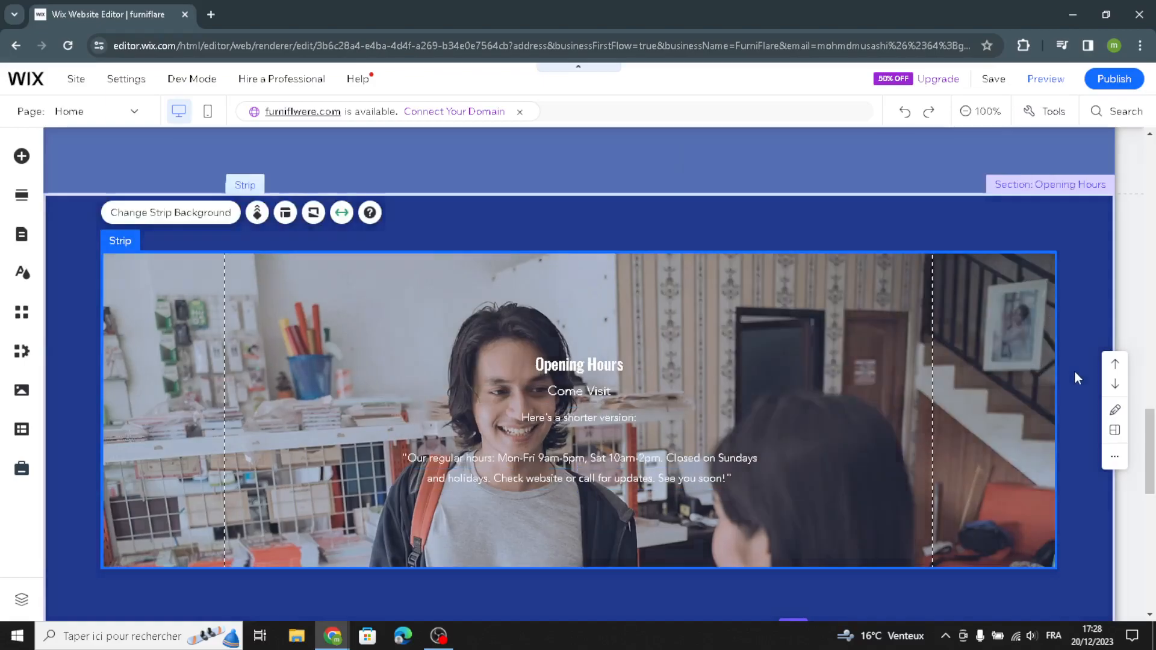
# - Examine the Environmentally Friendly feature section and the editing options of its description text
pyautogui.scroll(-6, 730, 452)
pyautogui.scroll(-5, 731, 449)
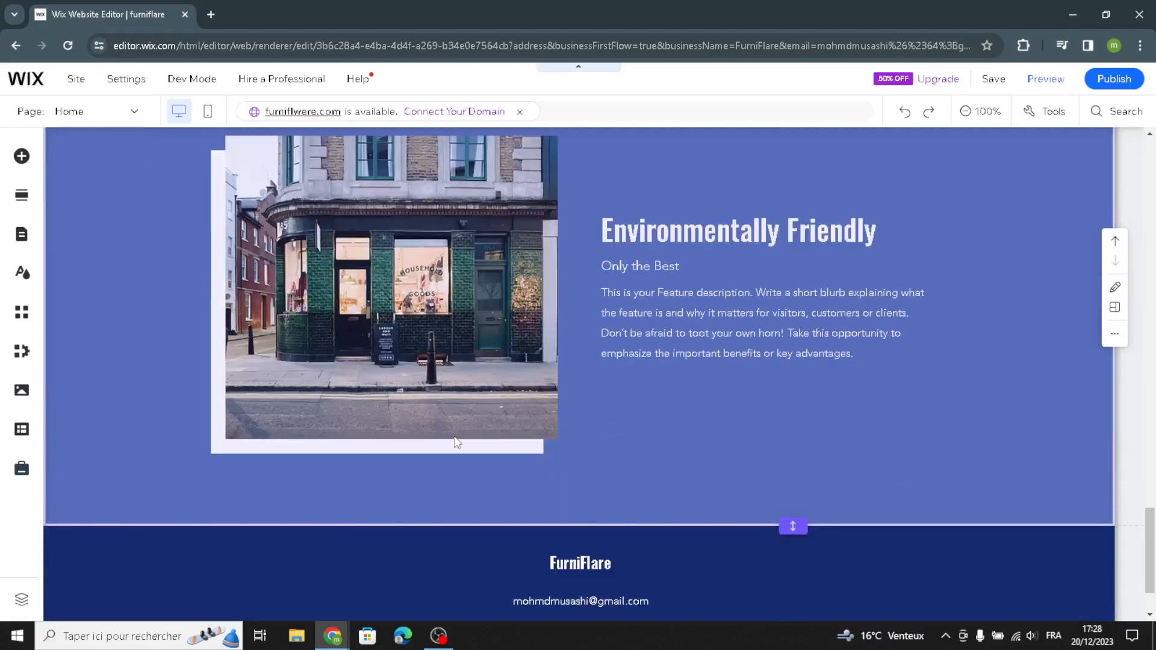
pyautogui.scroll(1, 732, 381)
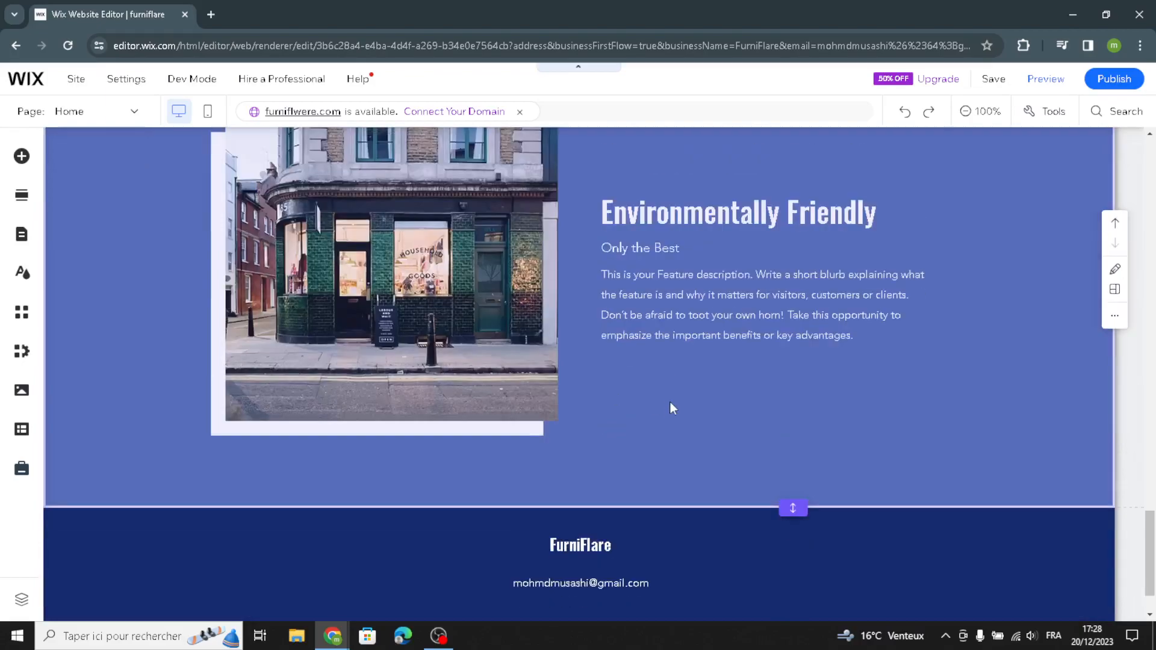
pyautogui.scroll(3, 670, 405)
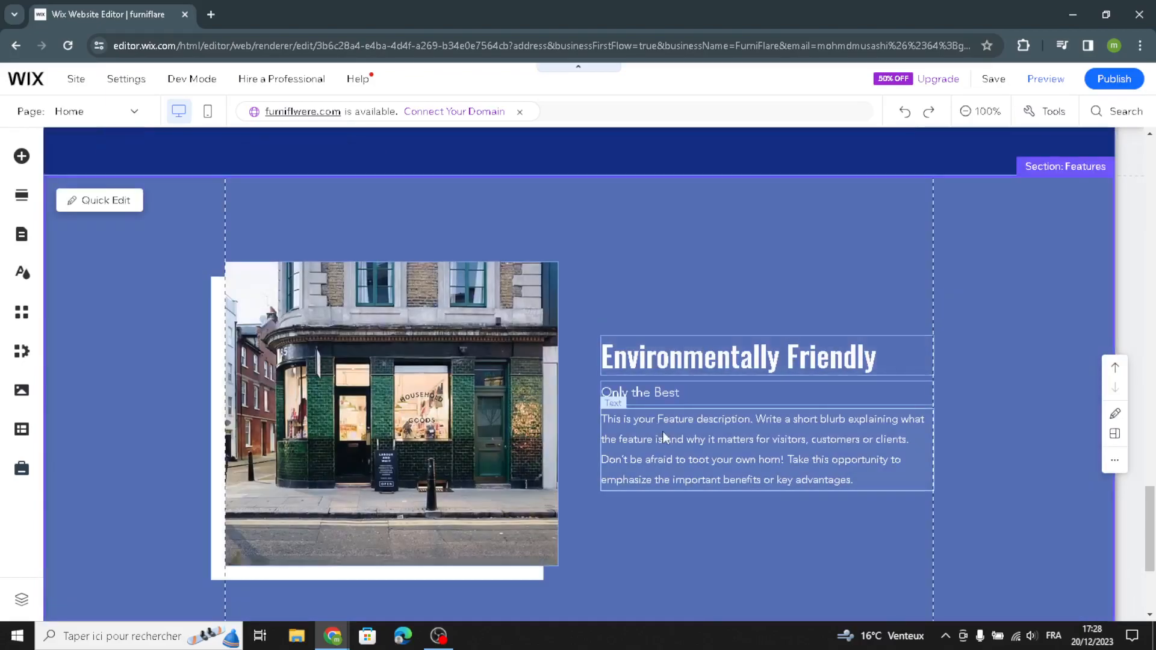
pyautogui.click(742, 443)
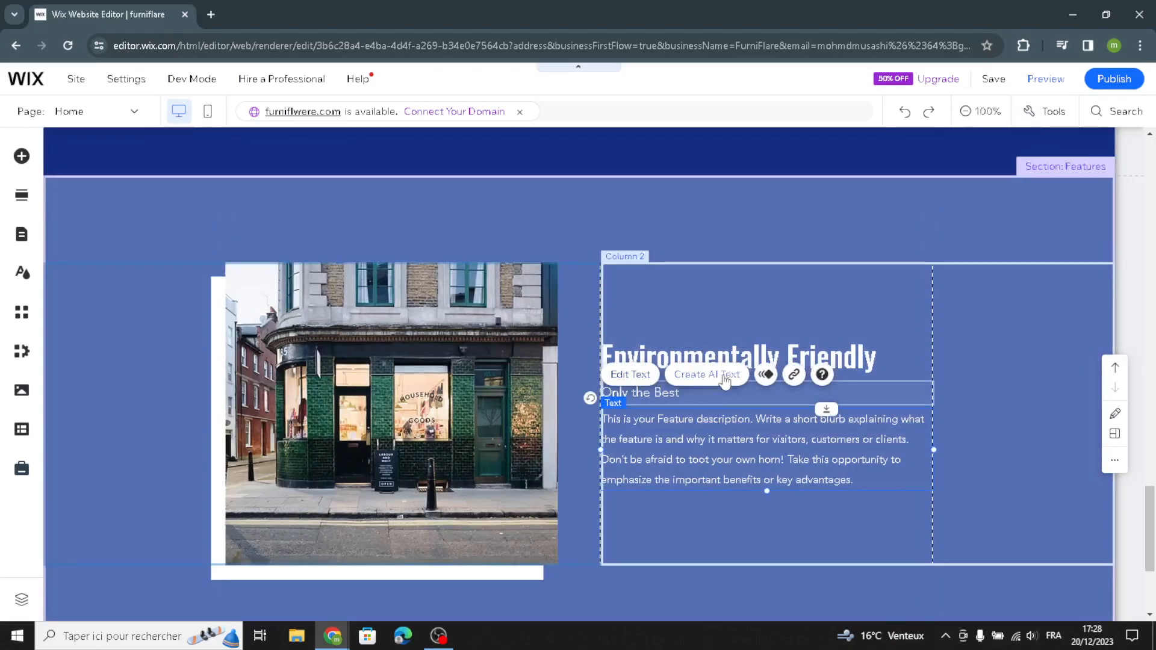
pyautogui.click(700, 215)
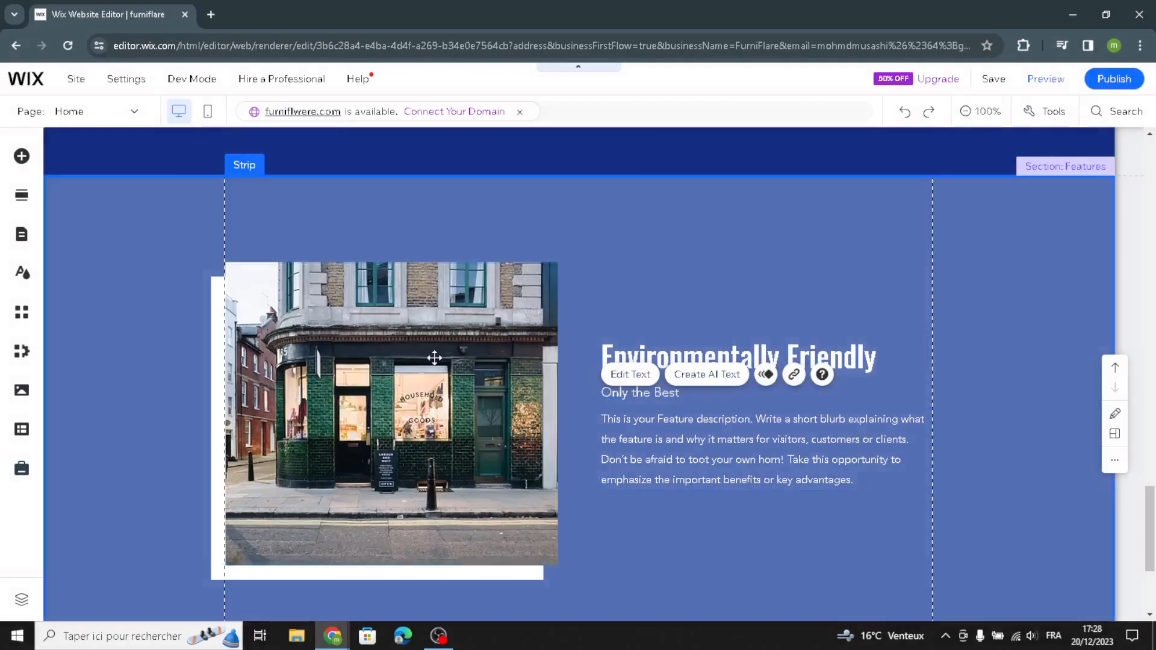
# - Examine the footer's editable paragraphs in Quick Edit and close it without changes
pyautogui.scroll(-4, 394, 392)
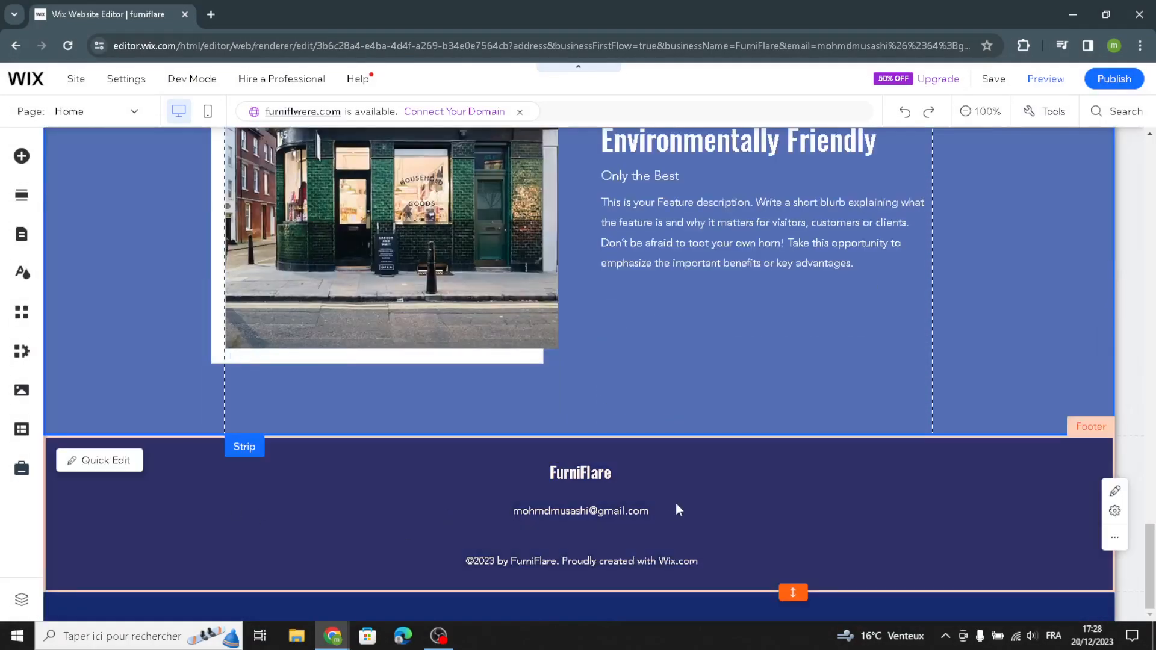
pyautogui.click(740, 503)
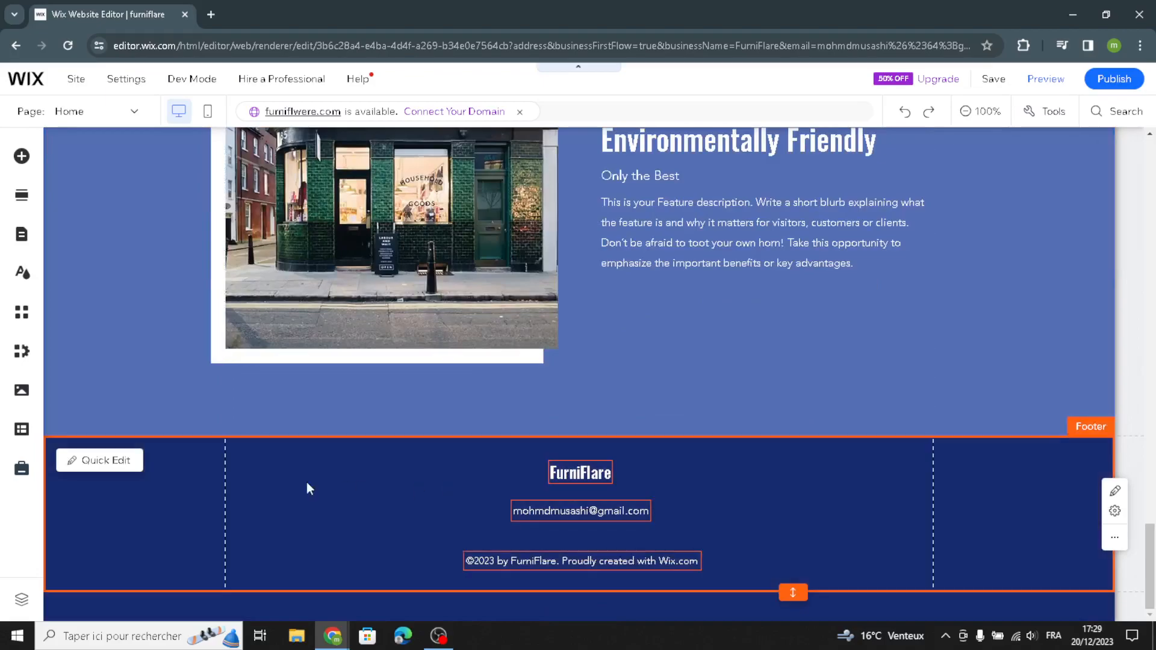
pyautogui.click(129, 470)
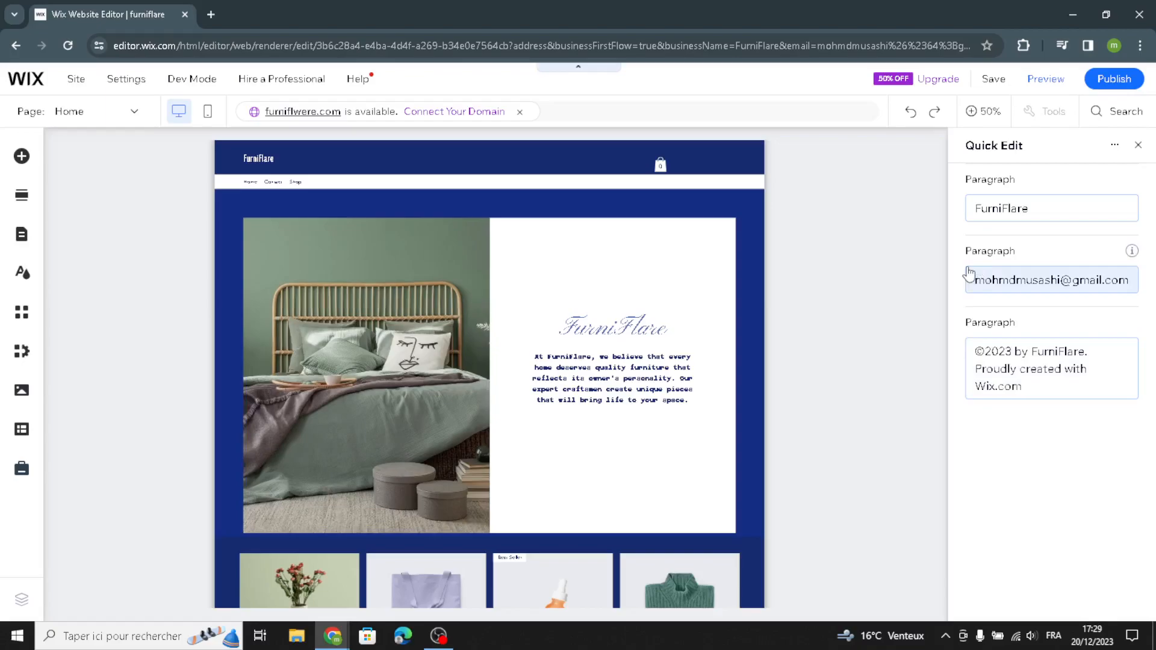
pyautogui.click(1138, 145)
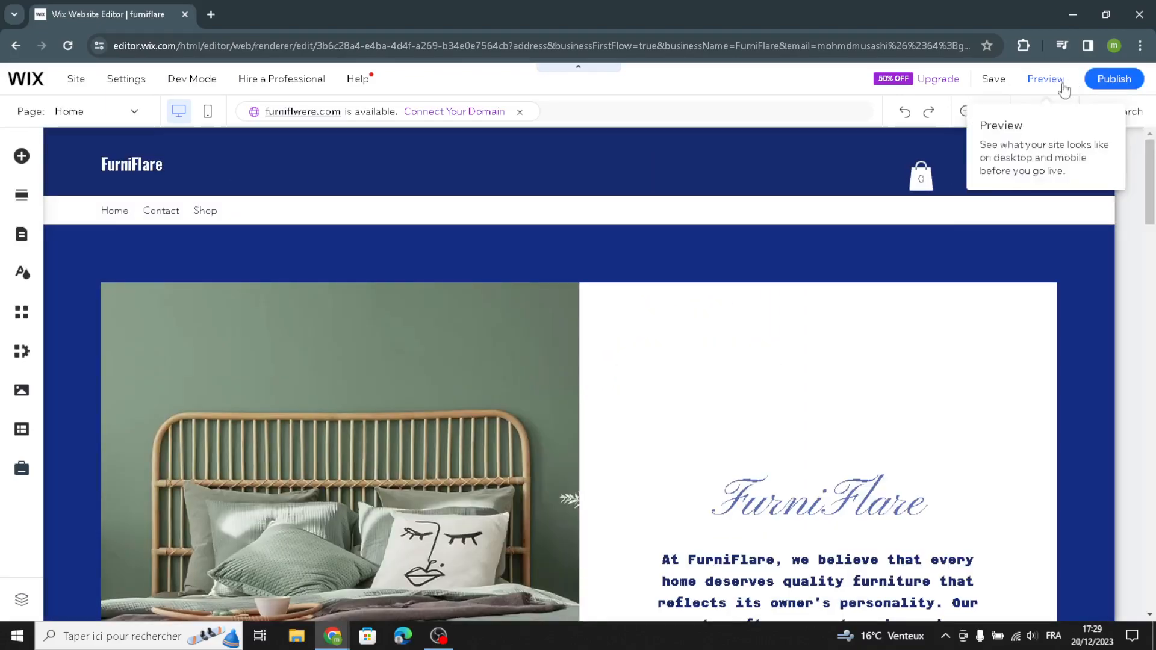
# - Preview the site and look over the homepage sections
pyautogui.click(1062, 92)
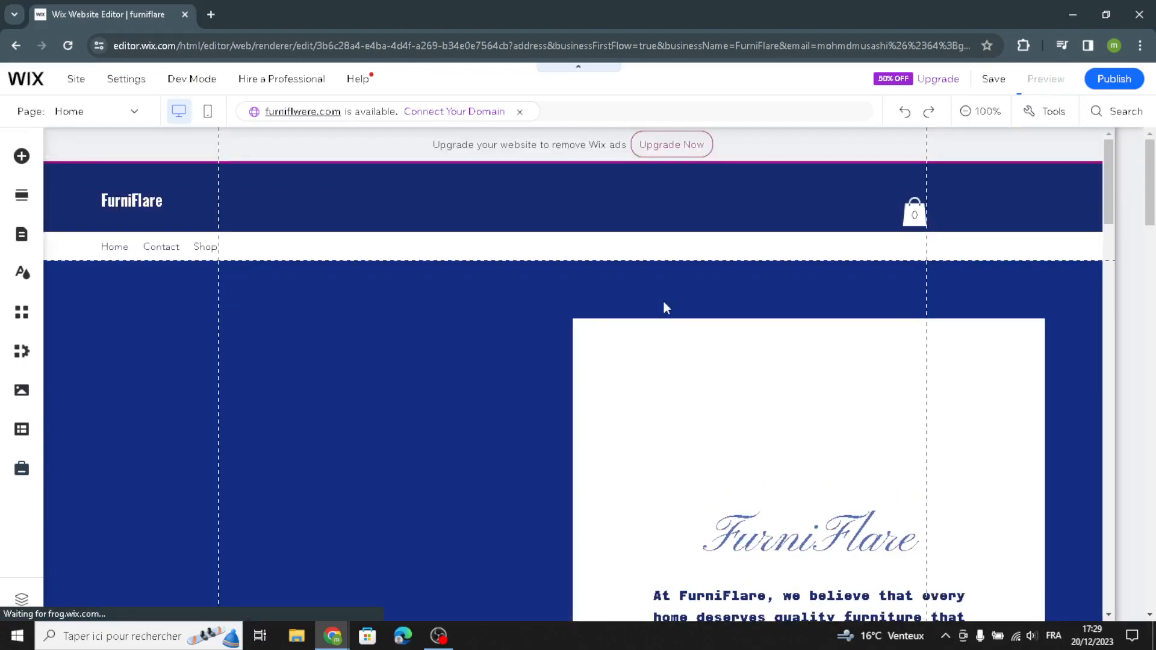
pyautogui.scroll(-15, 663, 304)
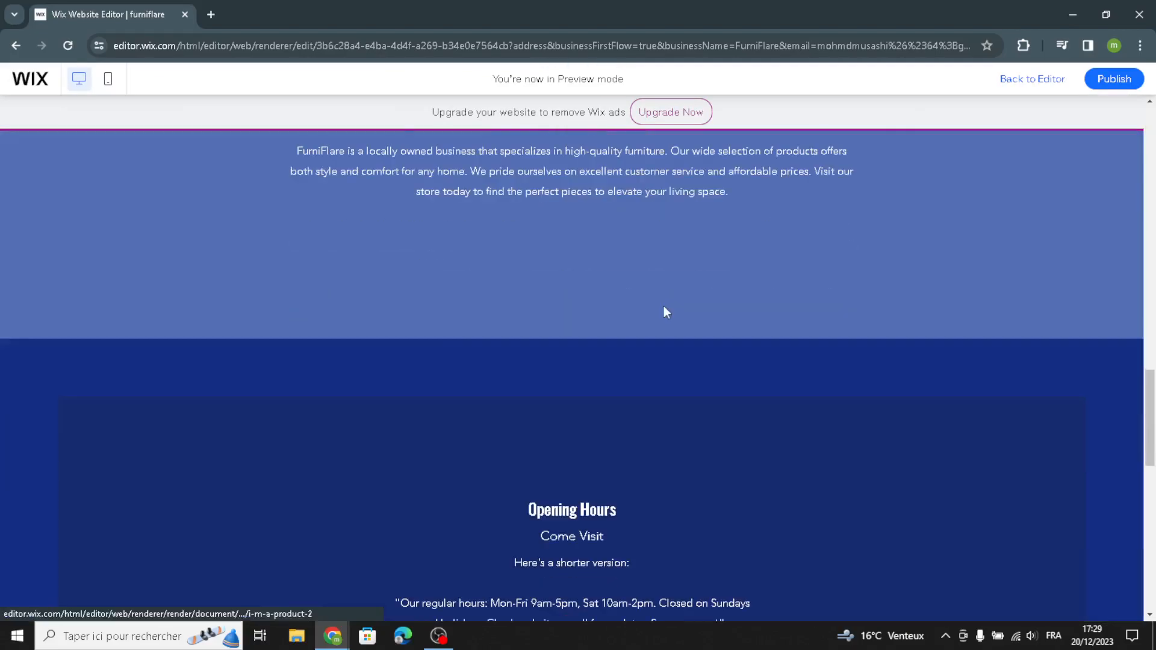
pyautogui.scroll(10, 663, 306)
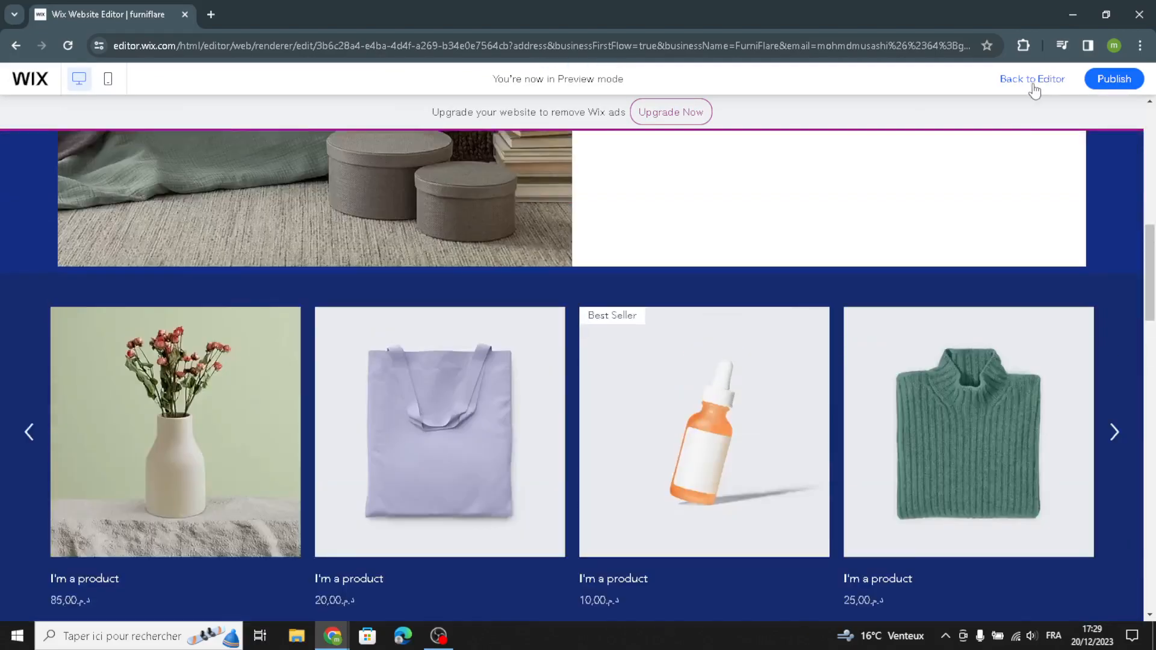
# - Publish the site and dismiss the congratulations and mobile editing dialogs
pyautogui.moveTo(1113, 86)
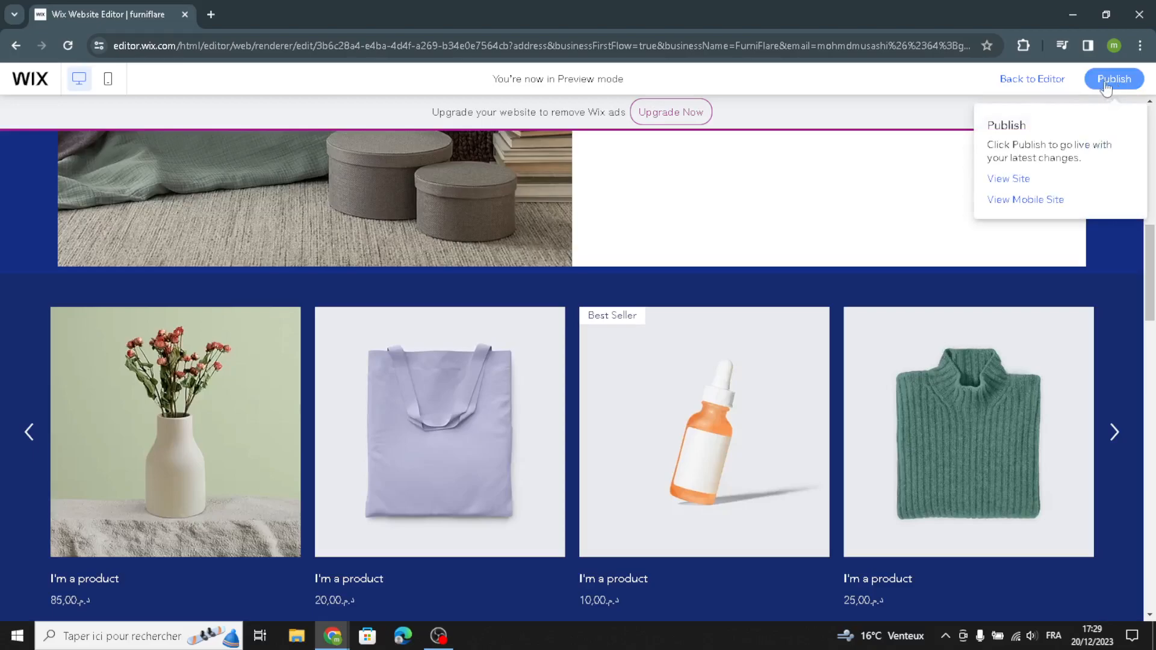
pyautogui.click(1112, 84)
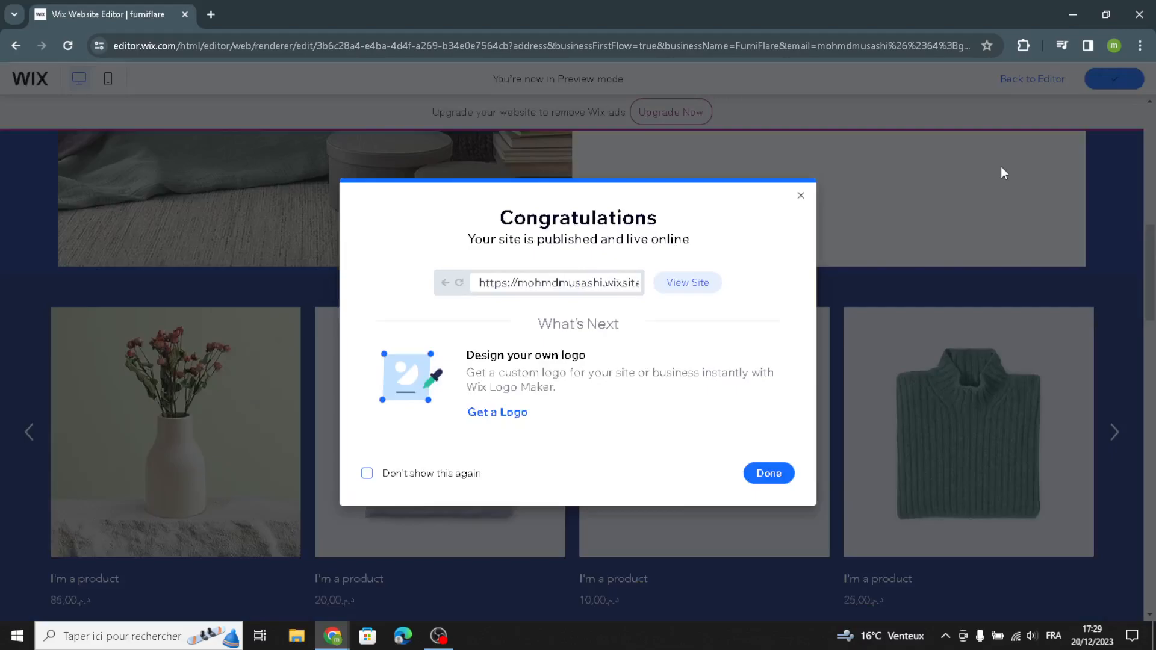
pyautogui.click(802, 197)
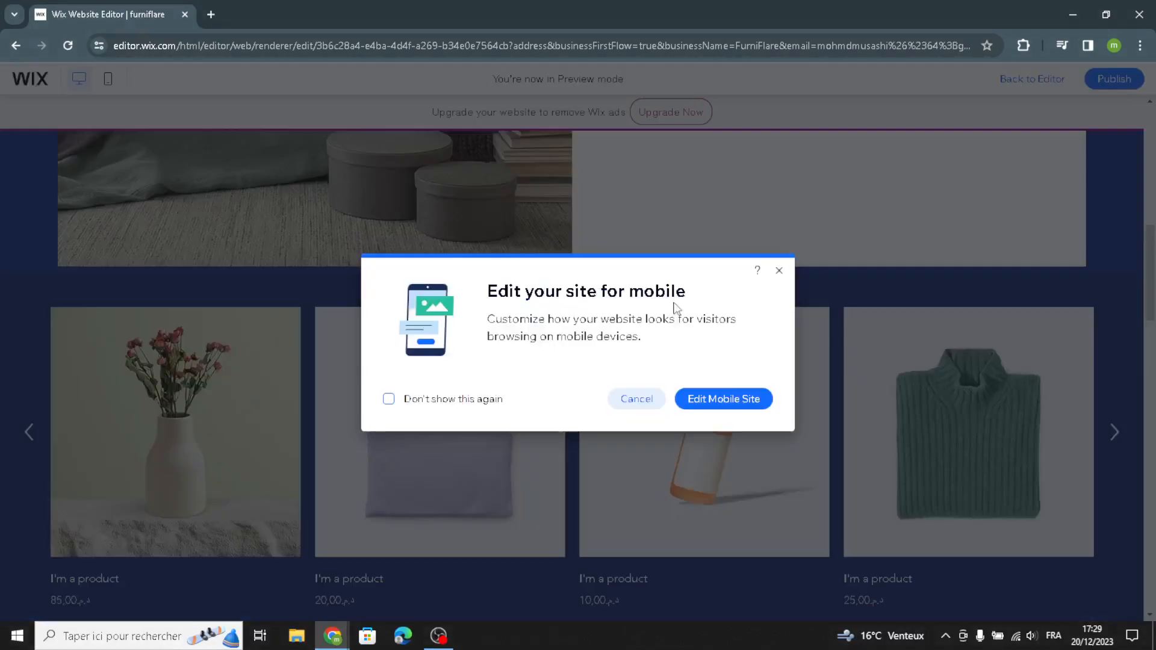
pyautogui.click(778, 272)
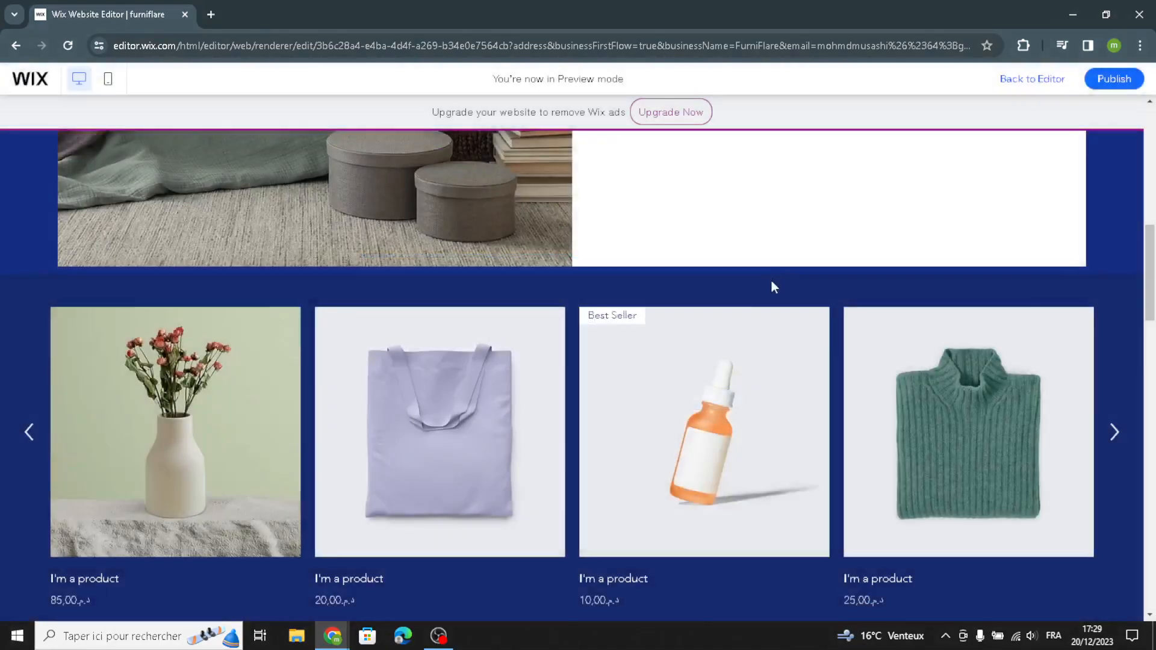